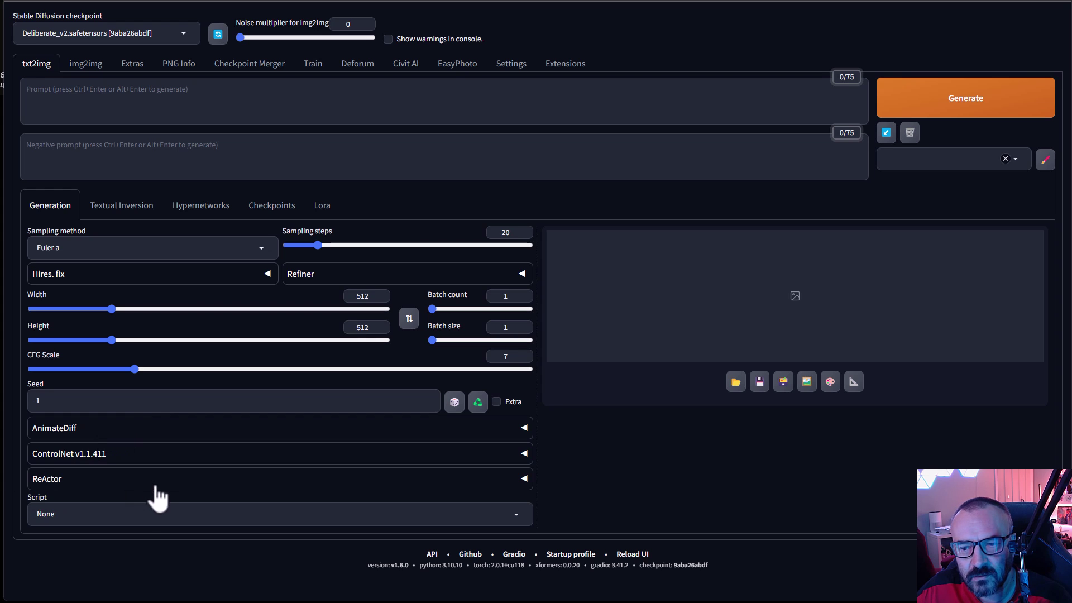
Search the full available-extensions list, installed ones included, for 'animate', then return to the Installed list
left_click(565, 63)
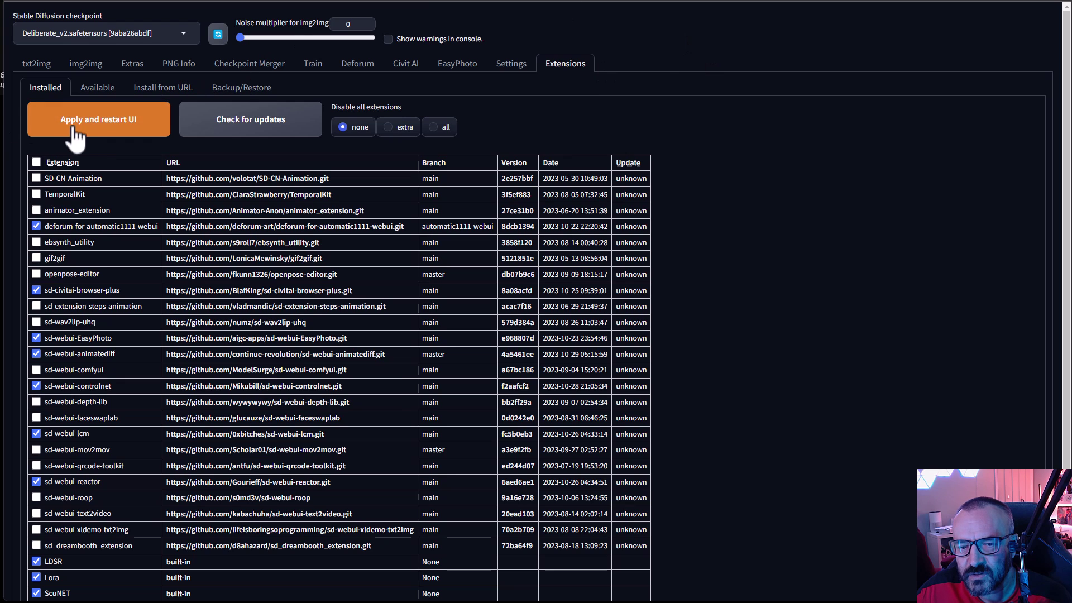
left_click(100, 90)
left_click(99, 111)
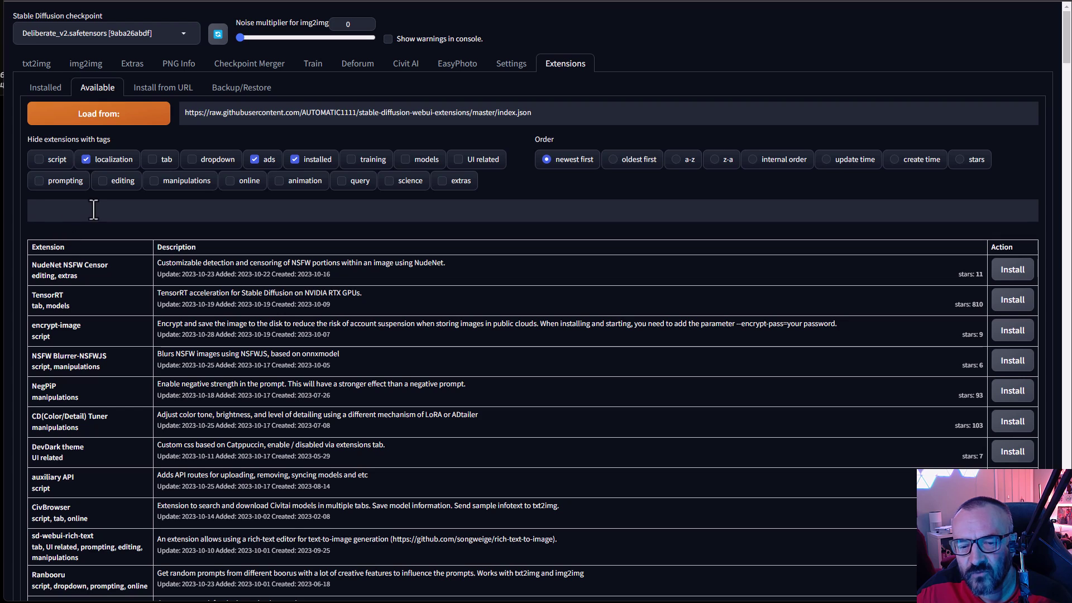
left_click(316, 162)
left_click(171, 216)
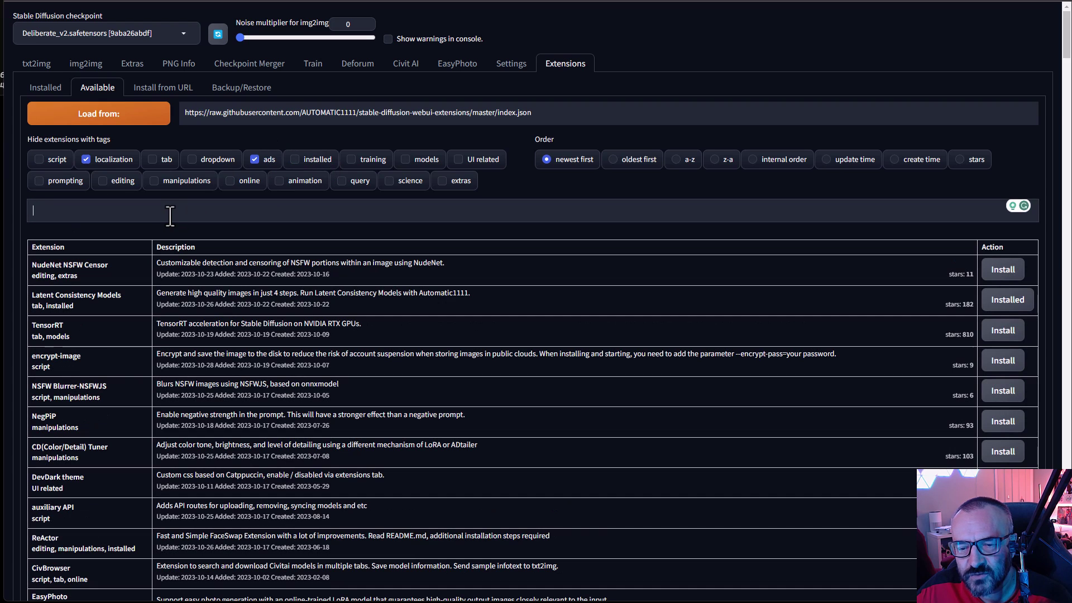
type("anim")
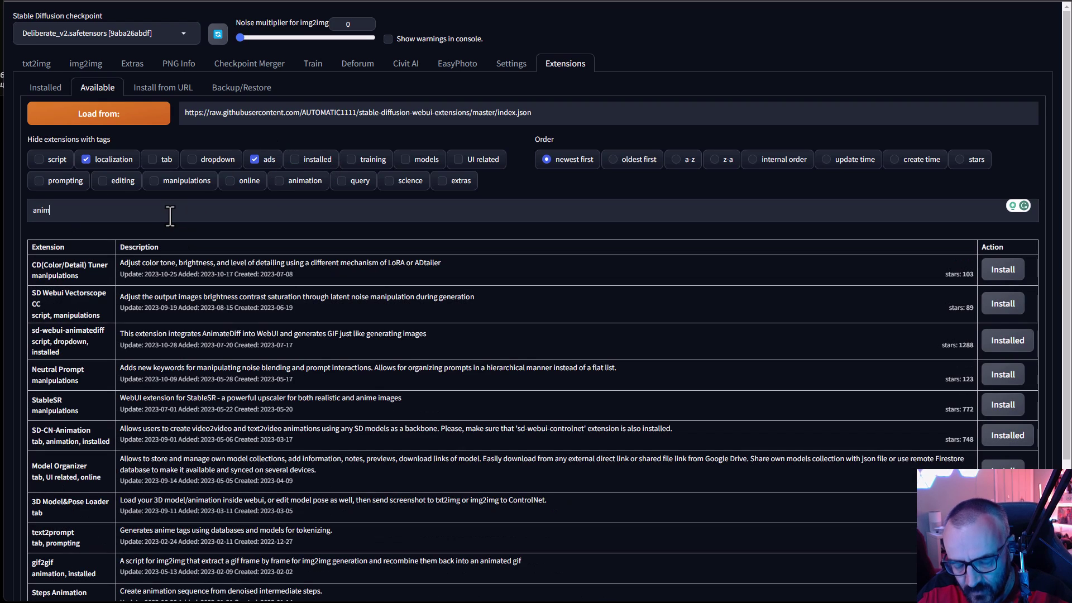
type("d")
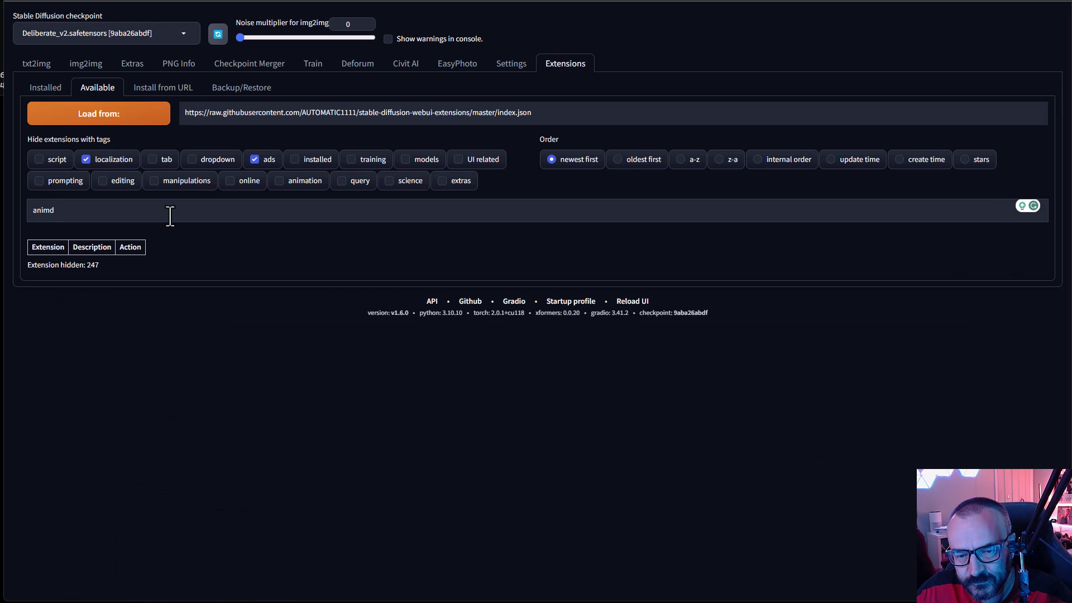
key("BackSpace")
type("a")
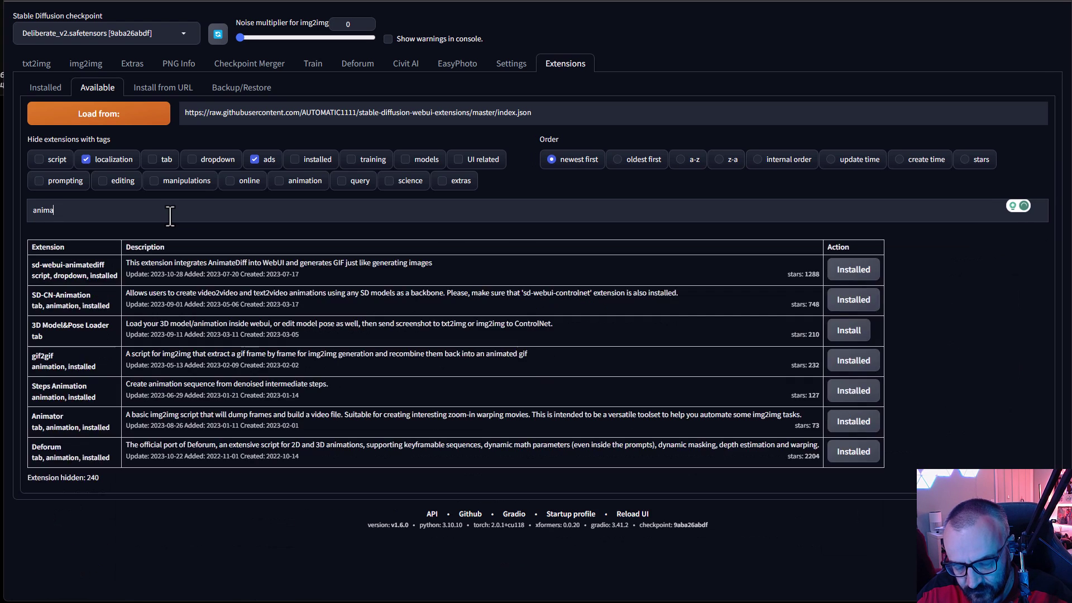
type("te")
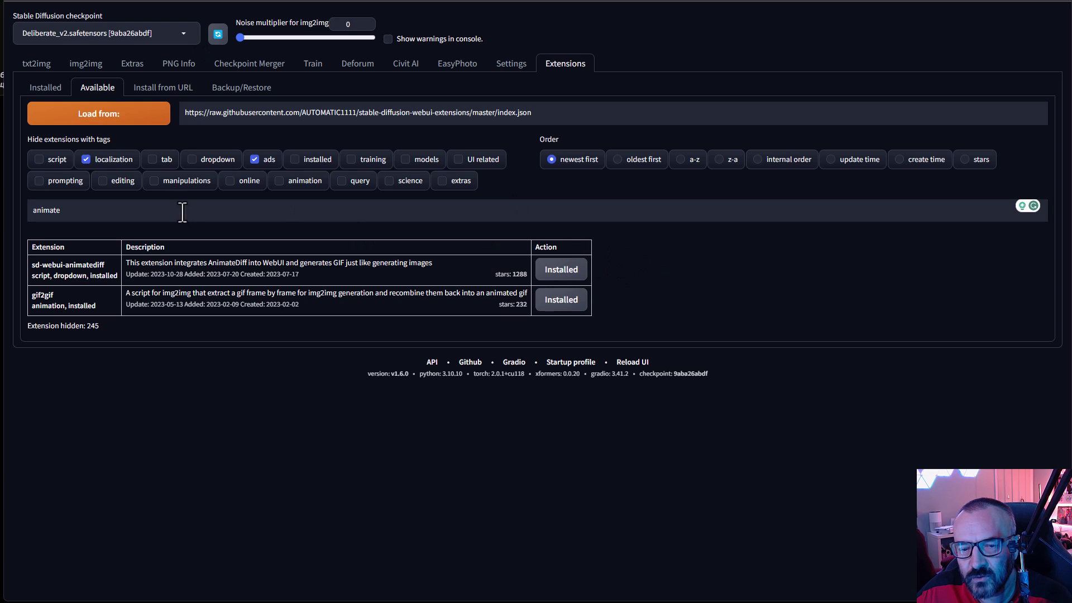
left_click(45, 87)
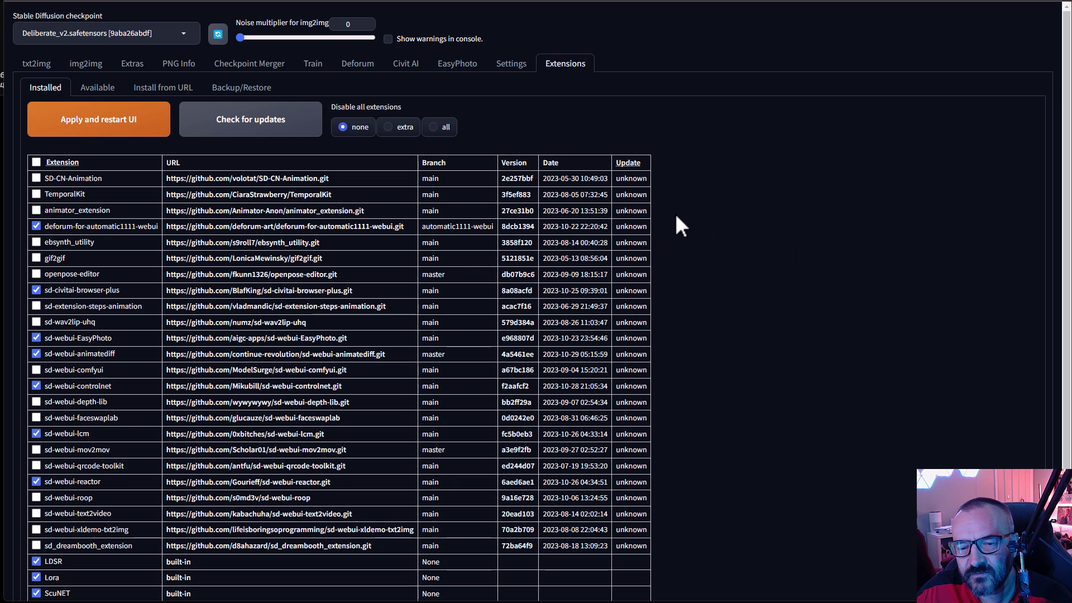
Return to txt2img to write the photorealistic princess prompt at 512×768
left_click(37, 64)
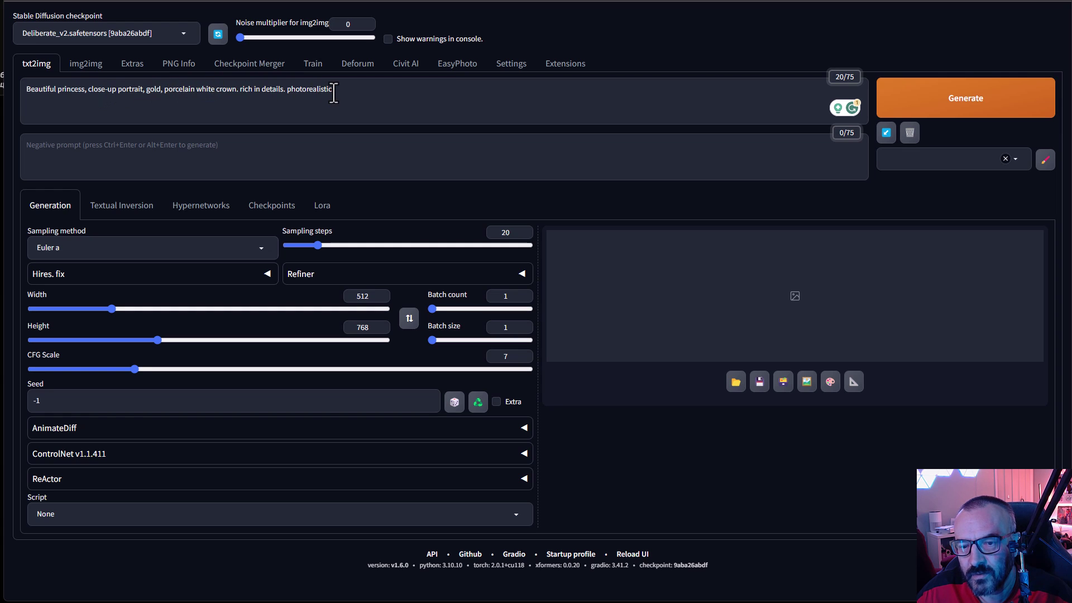
Set the sampler to DPM++ 2M Karras with 45 sampling steps
left_click(260, 247)
scroll(120, 296, "up", 1)
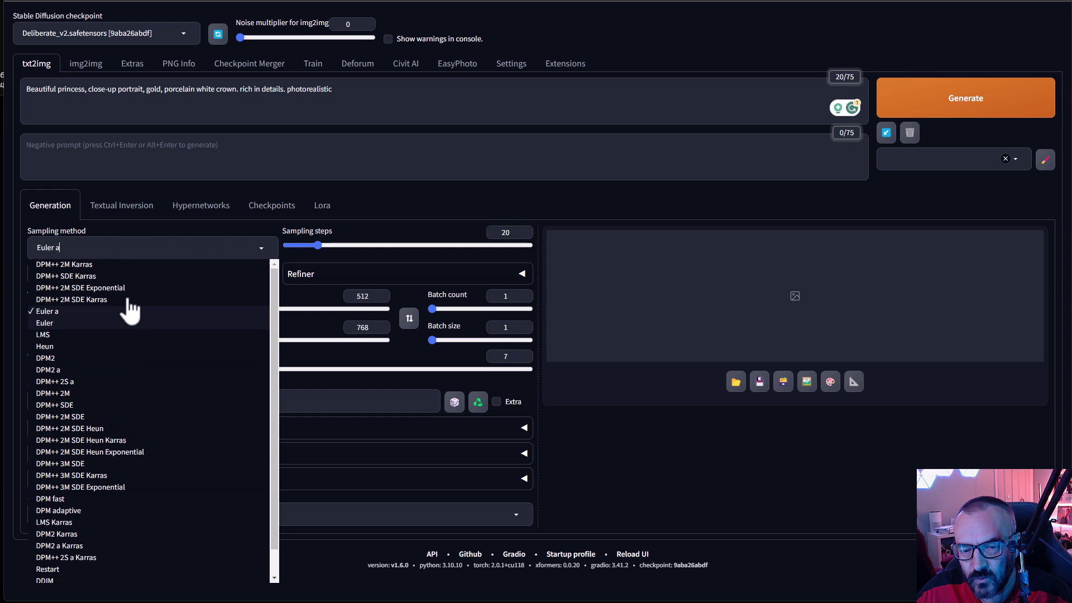
left_click(64, 265)
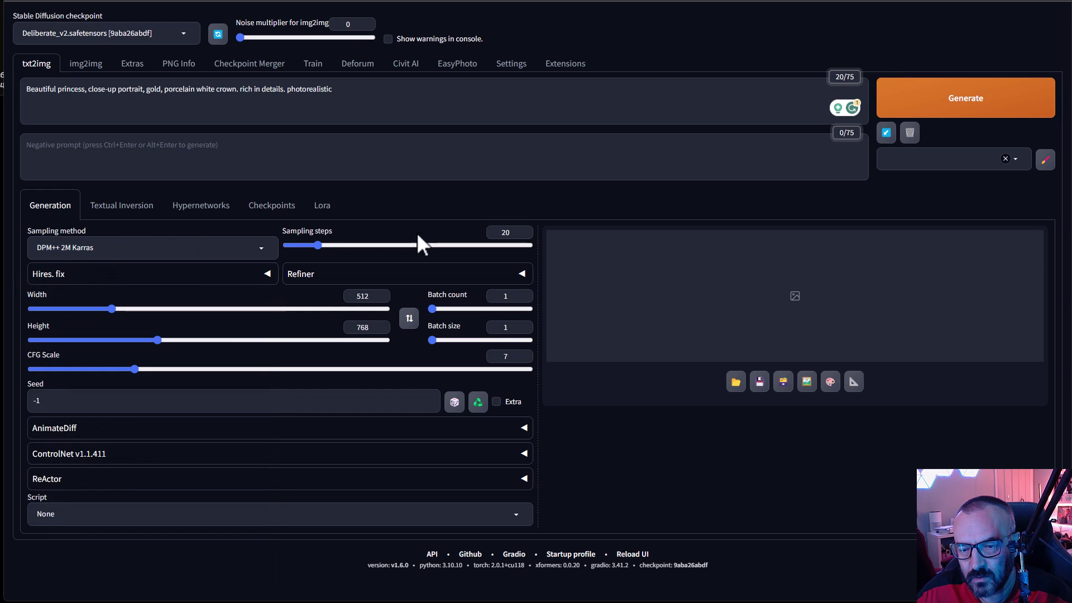
double_click(505, 233)
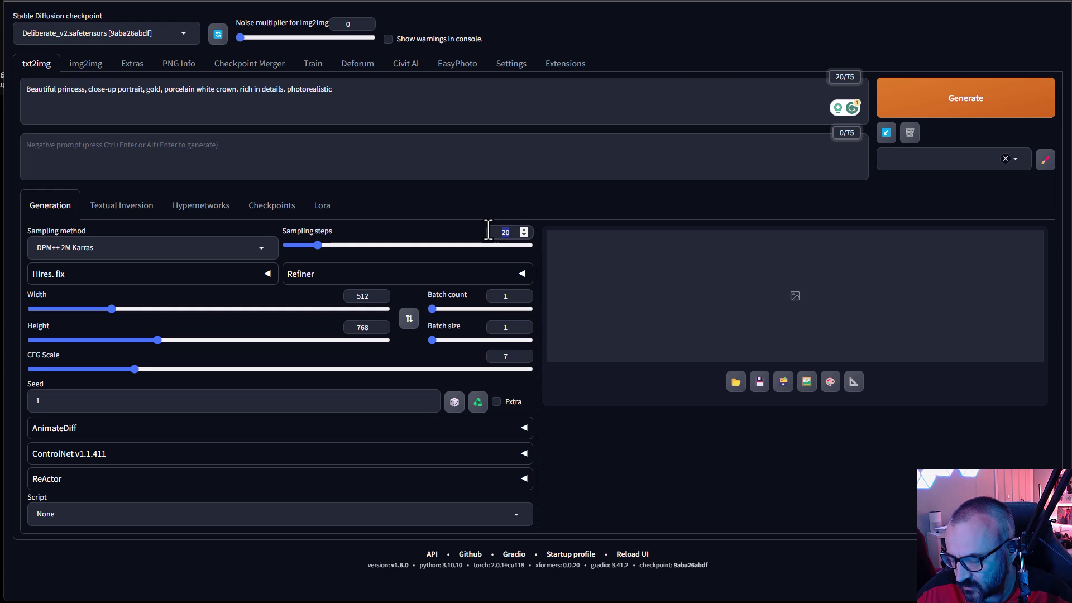
type("45")
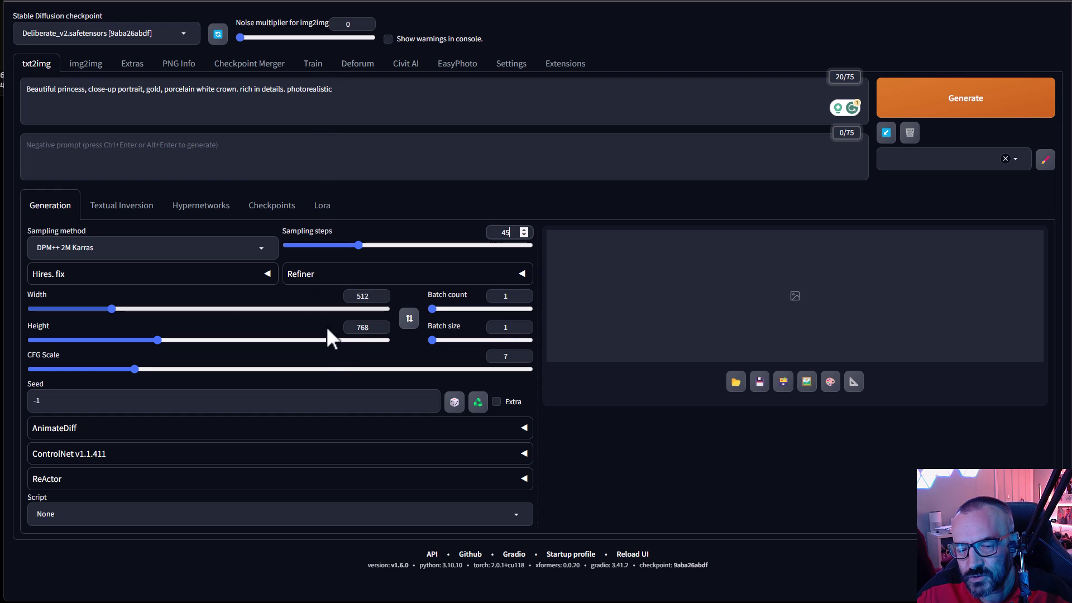
left_click(940, 99)
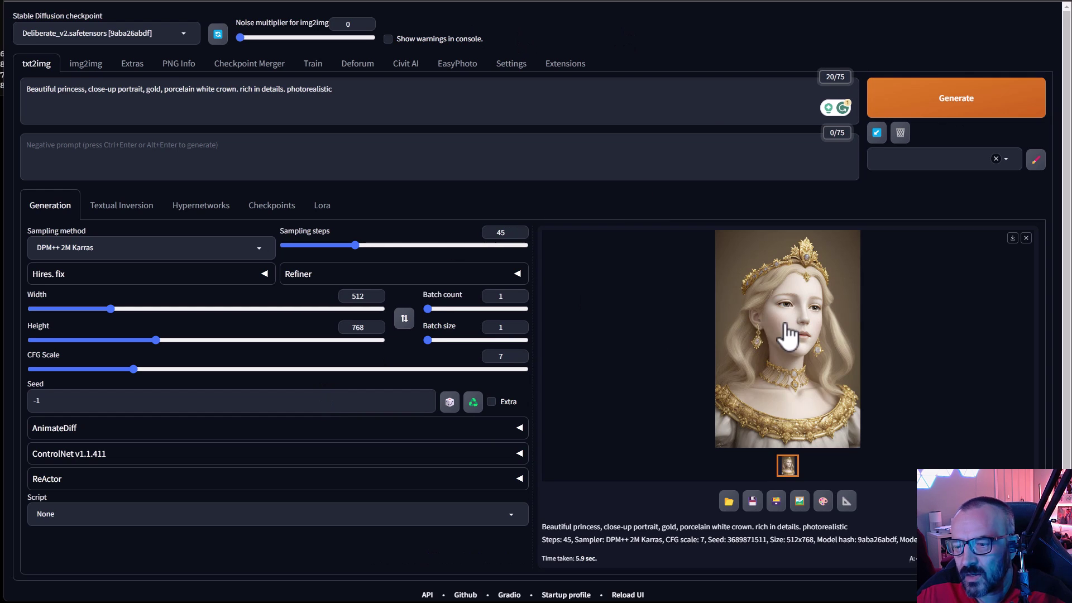
left_click(788, 336)
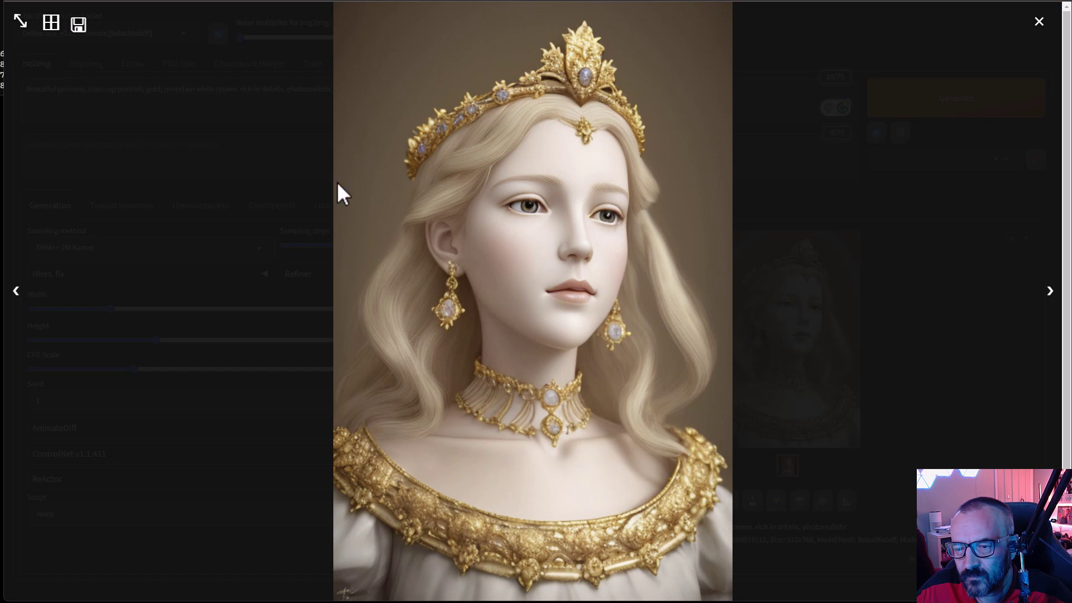
left_click(1038, 23)
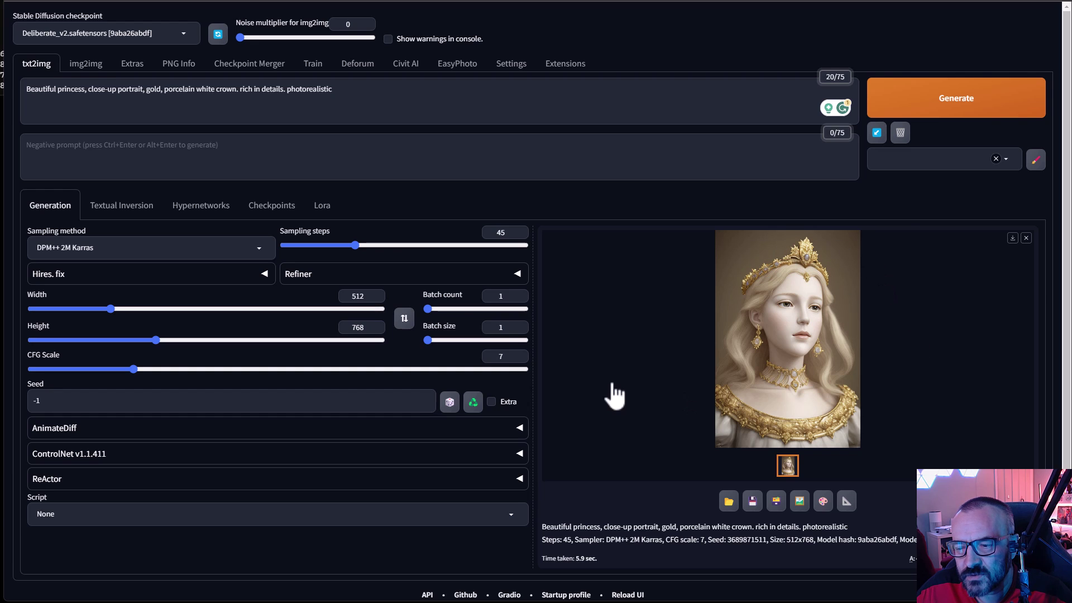
left_click(473, 403)
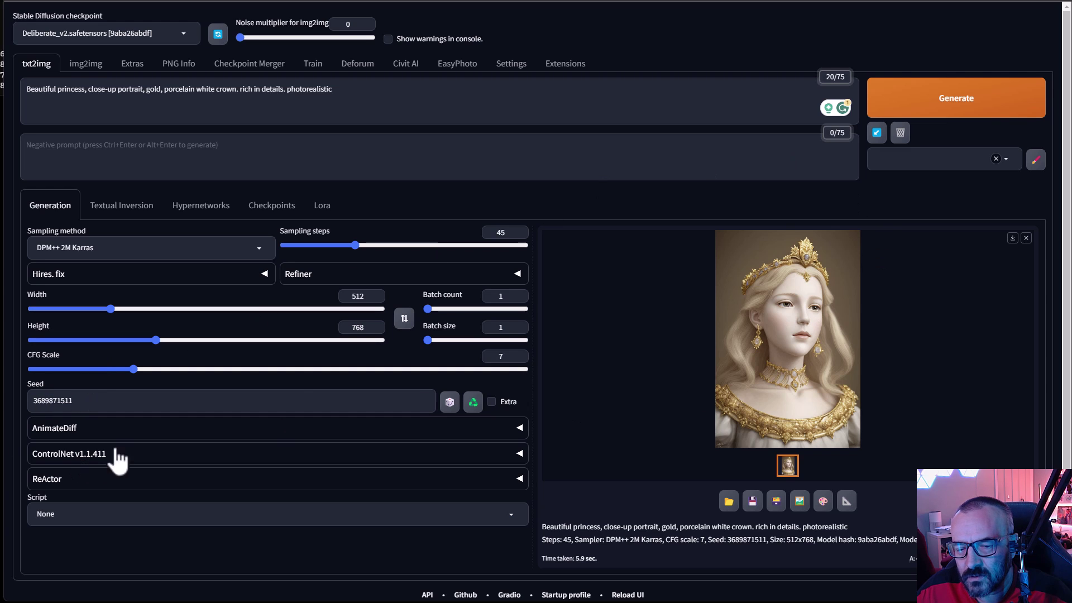
Regenerate the princess with the fixed seed and expand the ReActor face swap section
left_click(939, 101)
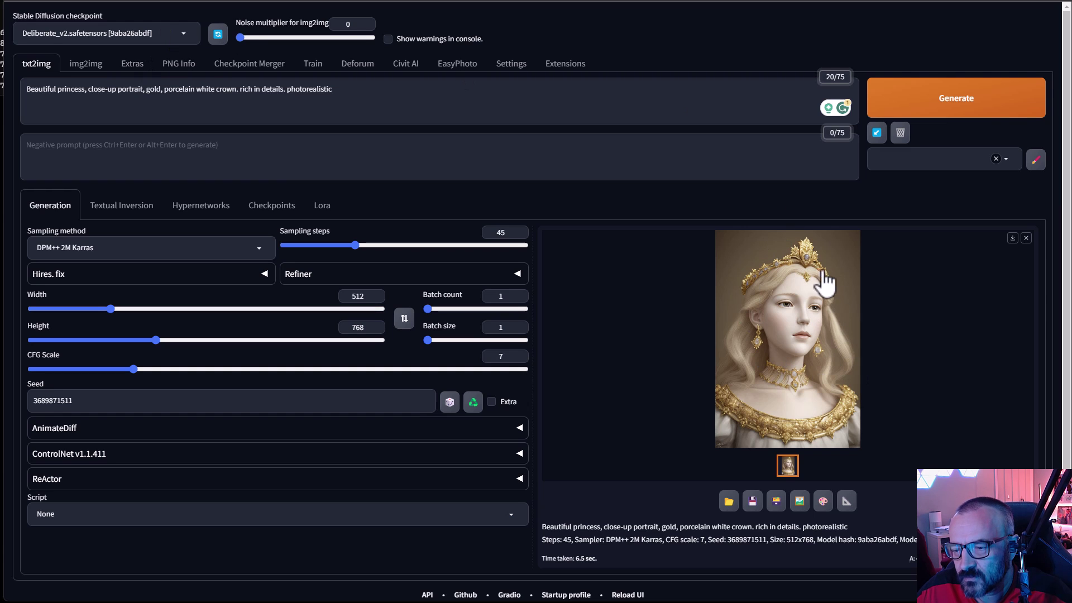
left_click(114, 480)
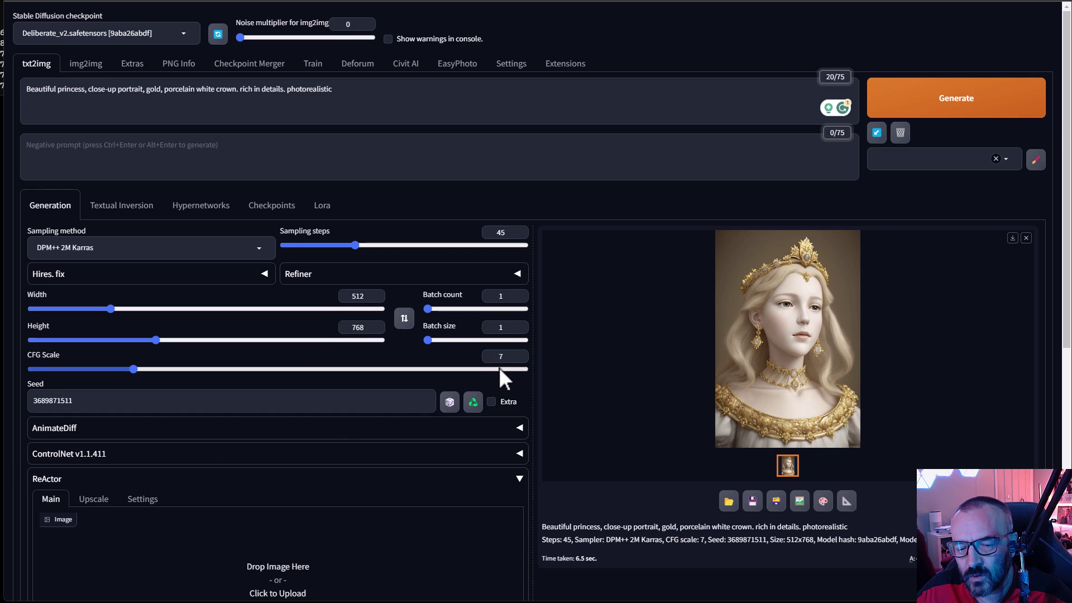
scroll(498, 367, "down", 4)
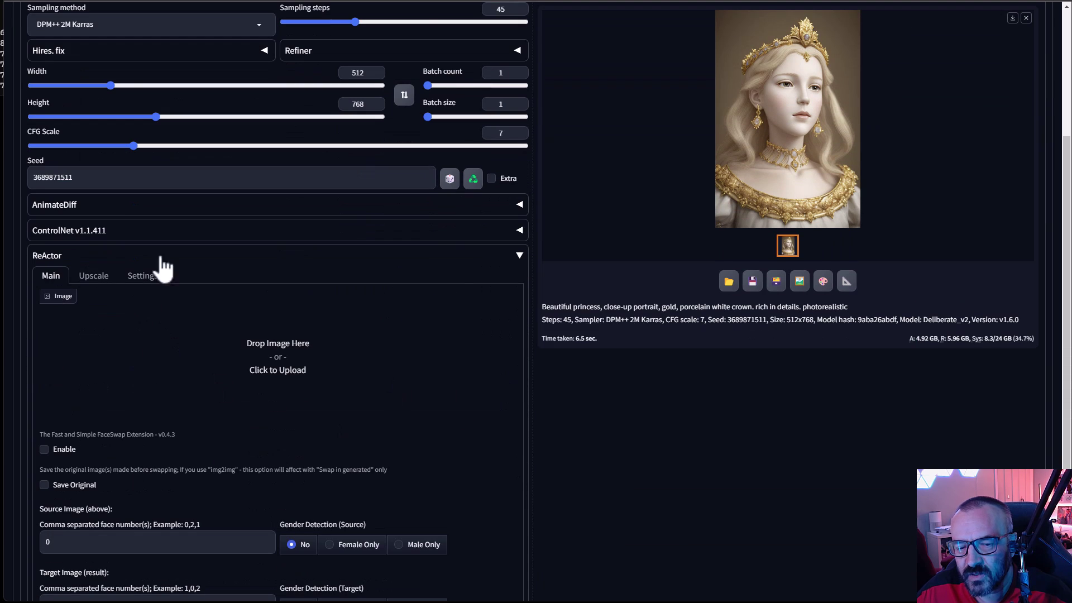
scroll(461, 276, "down", 1)
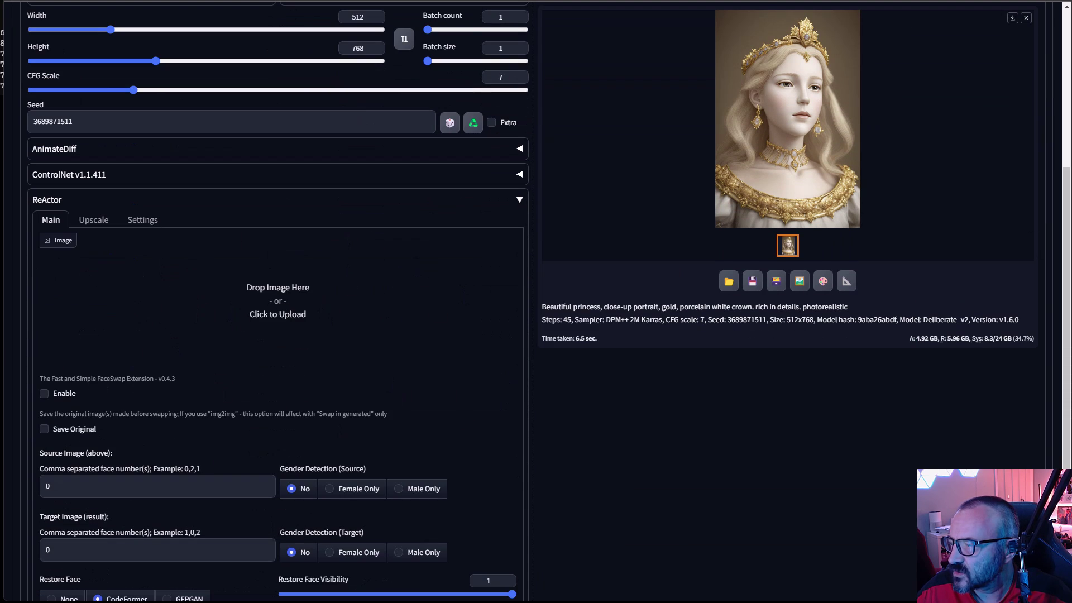
Load the face photo as the ReActor source image and enable the face swap
left_click_drag(1071, 262, 262, 329)
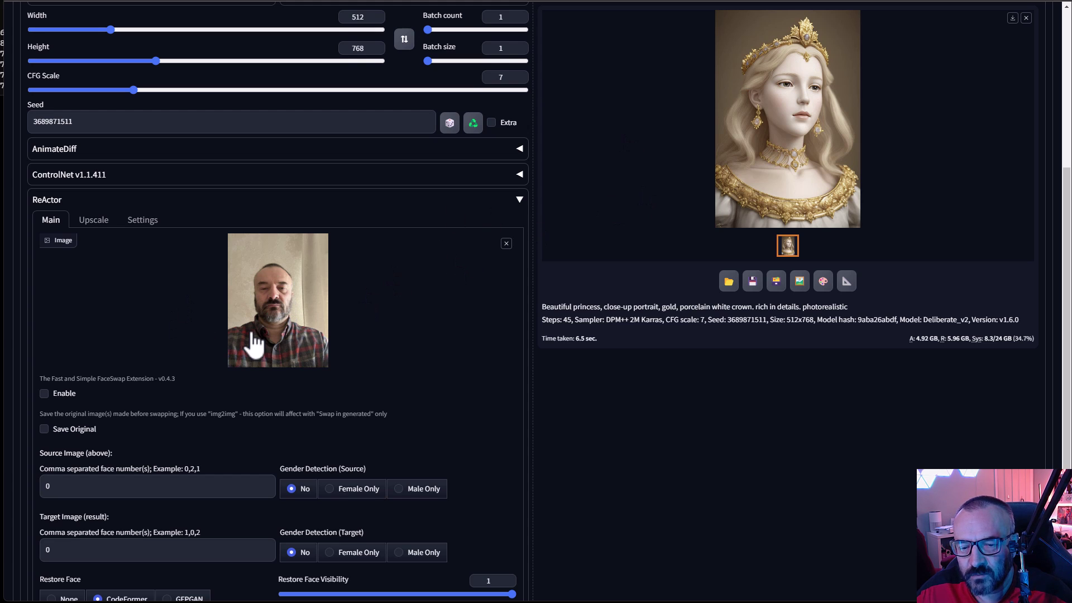
left_click(45, 393)
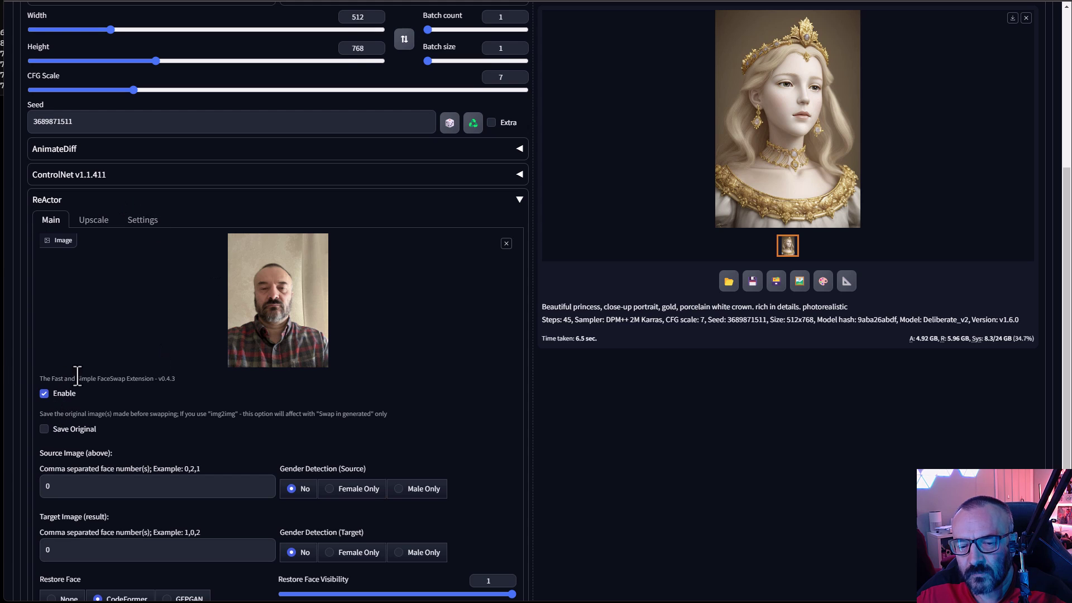
scroll(73, 401, "down", 1)
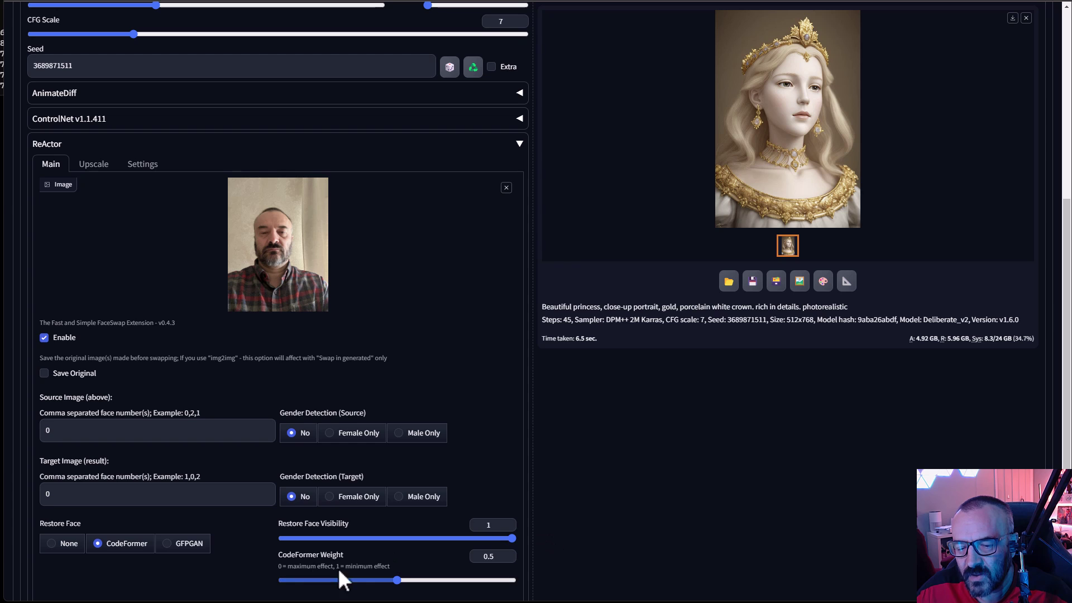
scroll(438, 470, "down", 2)
scroll(438, 470, "up", 6)
scroll(438, 470, "up", 1)
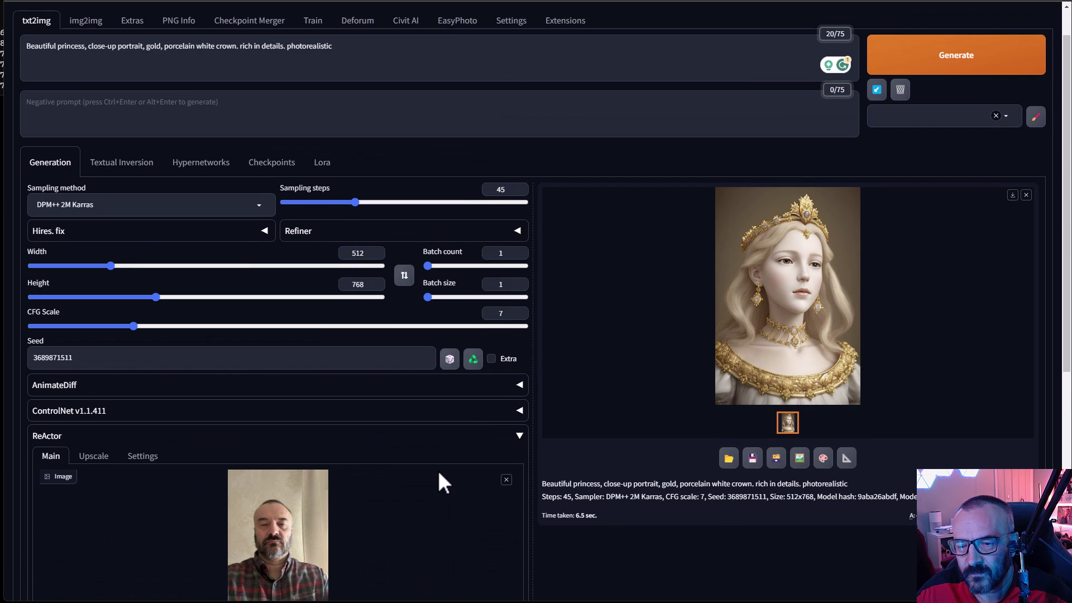
Generate the face-swapped princess portrait, inspect it full size, and expand AnimateDiff
left_click(960, 62)
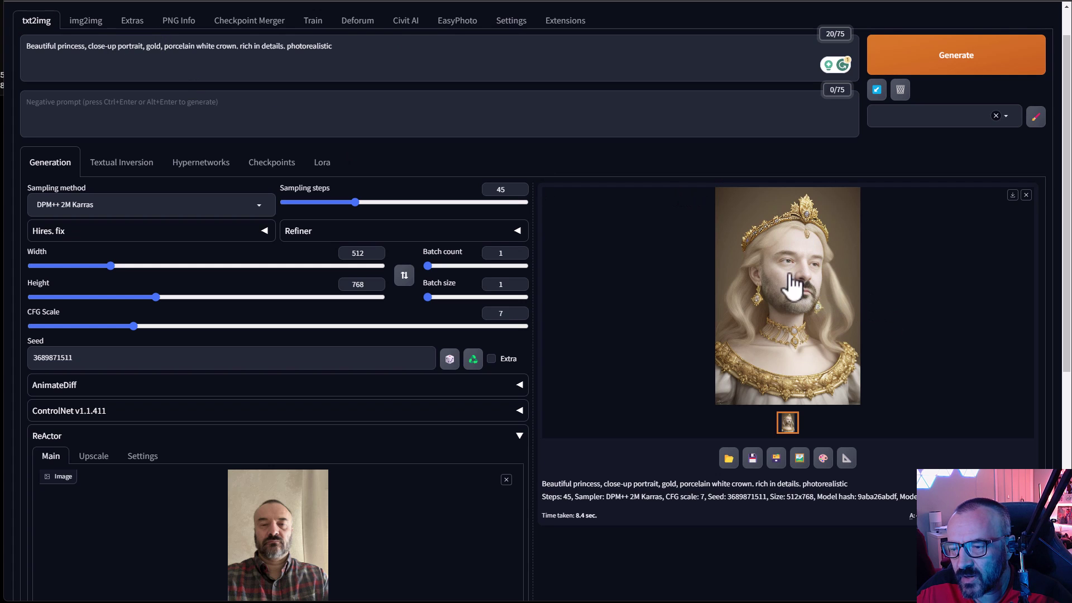
left_click(814, 299)
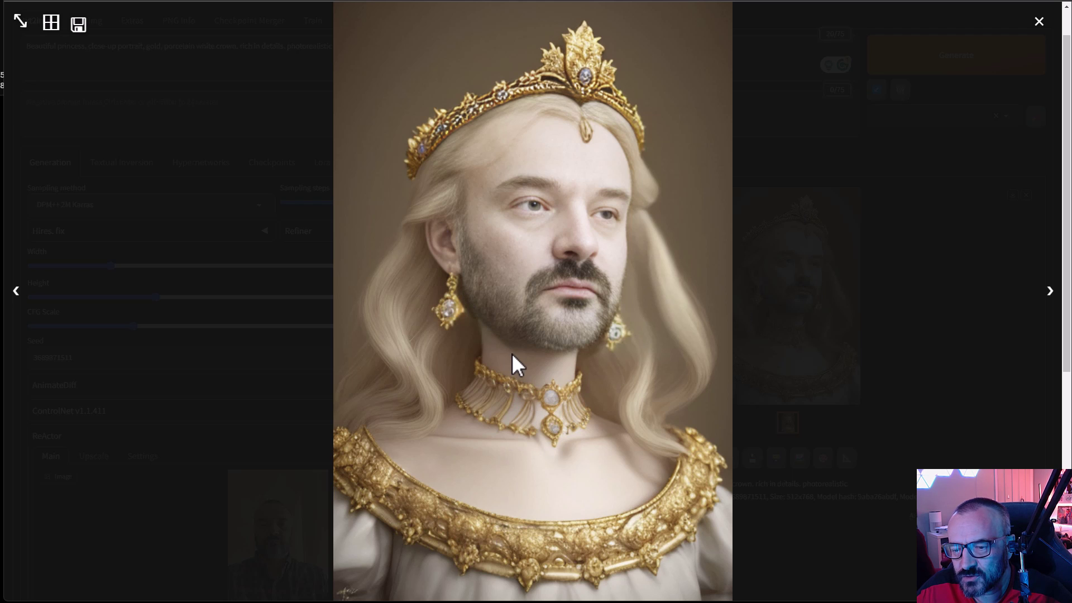
left_click(1039, 22)
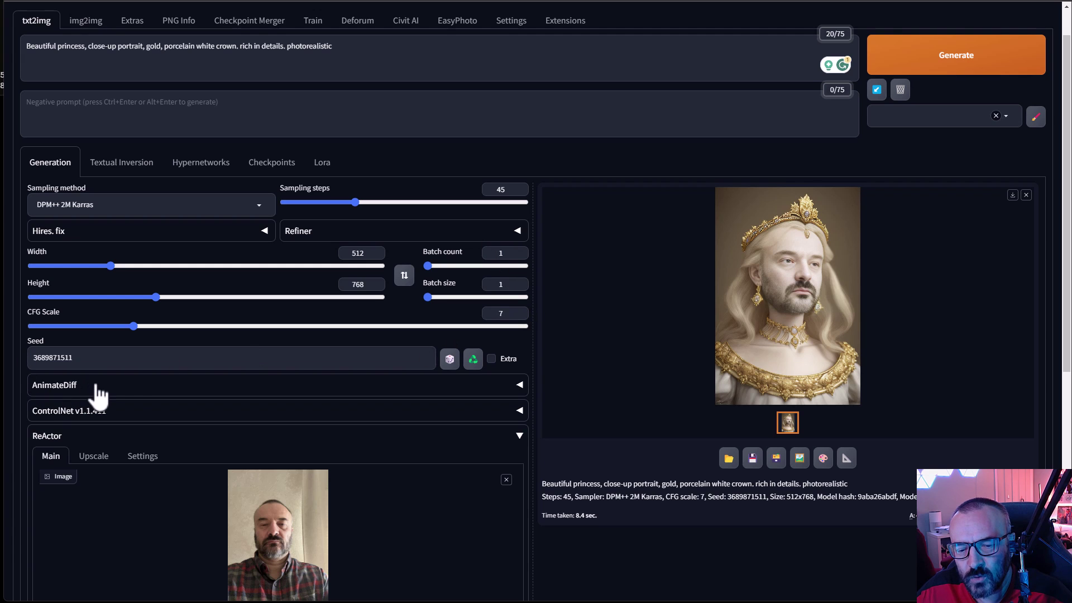
left_click(133, 388)
Choose animatediffMotion_v15V2.ckpt as the AnimateDiff motion module
scroll(177, 329, "down", 3)
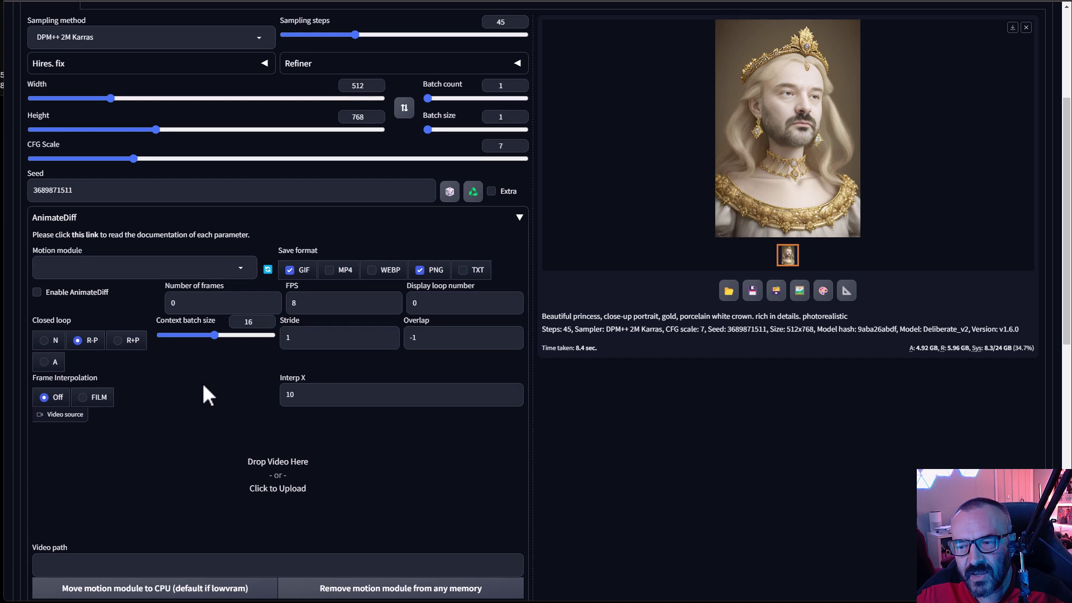
left_click(242, 268)
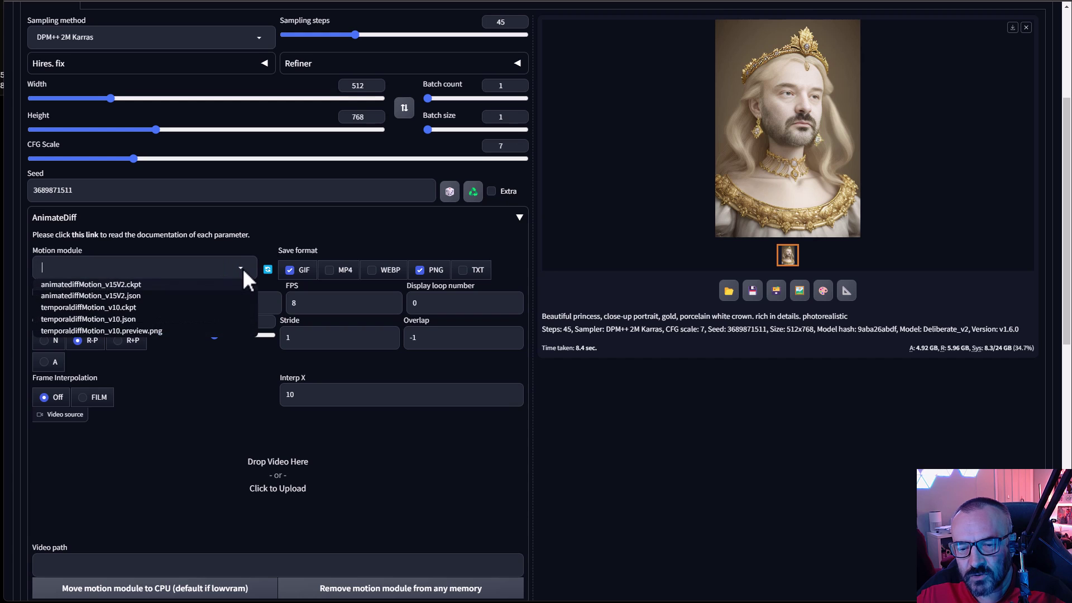
left_click(86, 285)
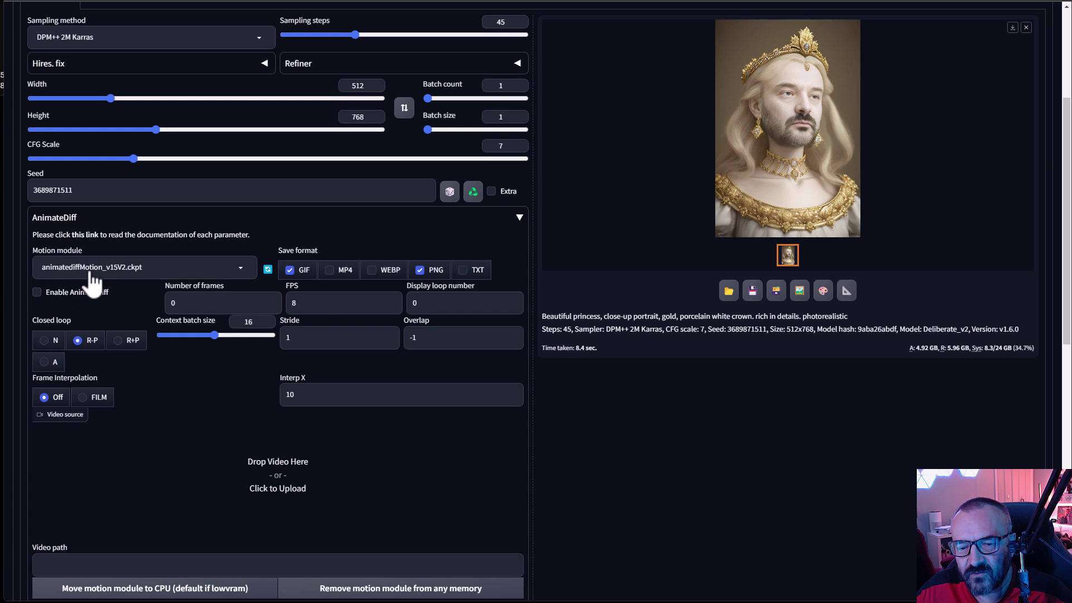
scroll(384, 370, "up", 4)
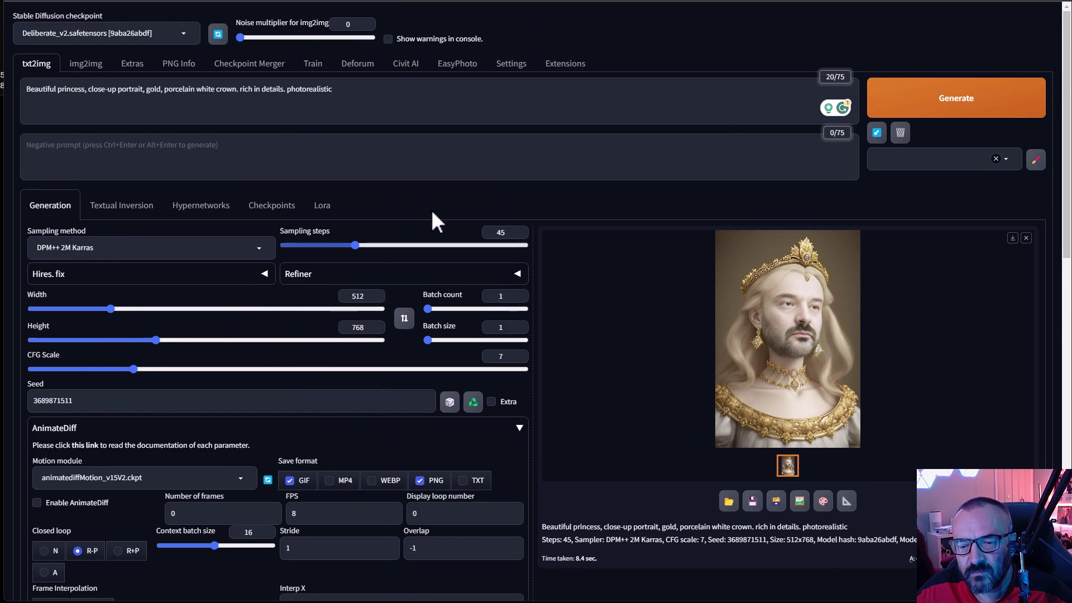
In Civit AI, filter content type to MotionModule, search, and pick the Improved Humans Motion Module
left_click(407, 66)
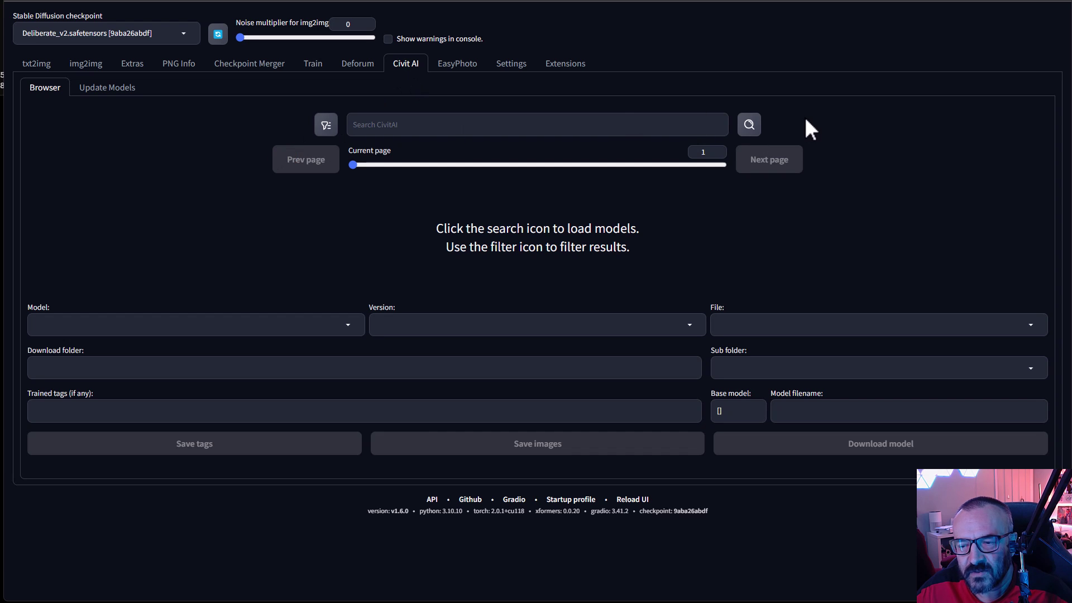
left_click(326, 127)
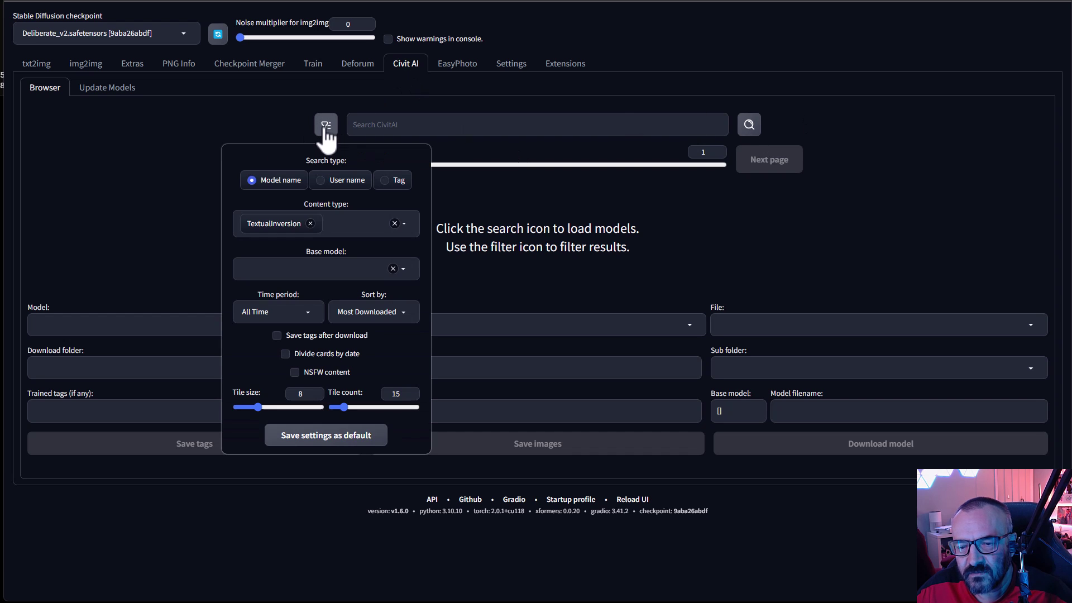
left_click(310, 224)
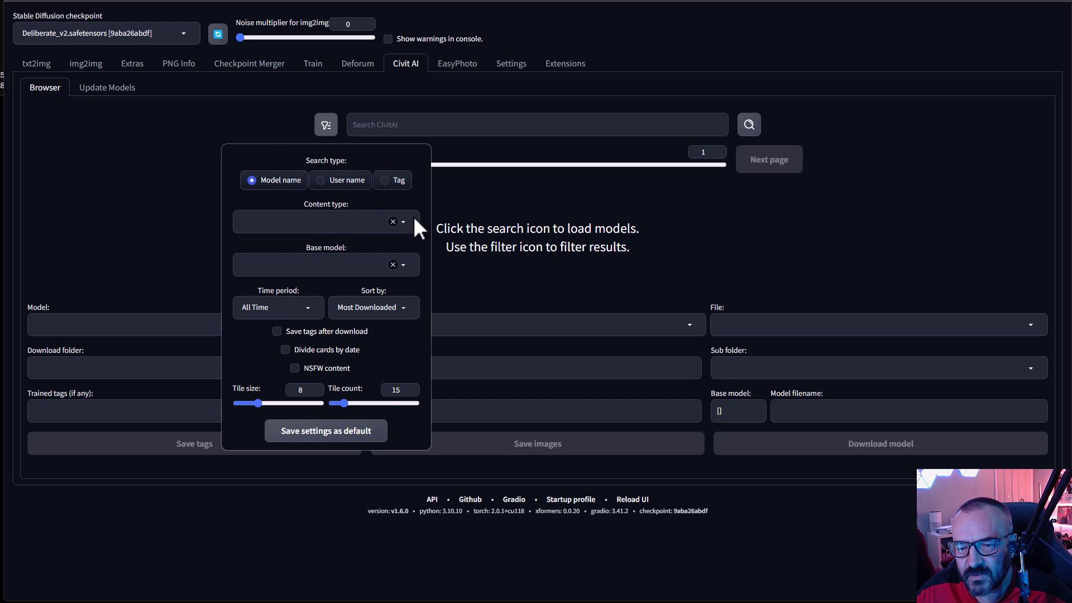
left_click(401, 223)
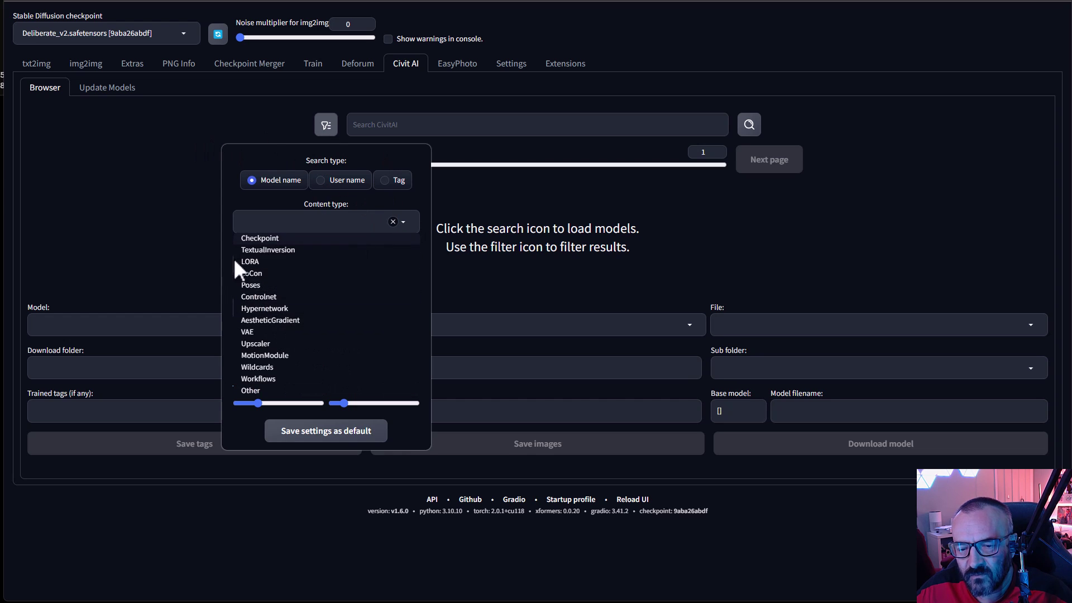
left_click(264, 358)
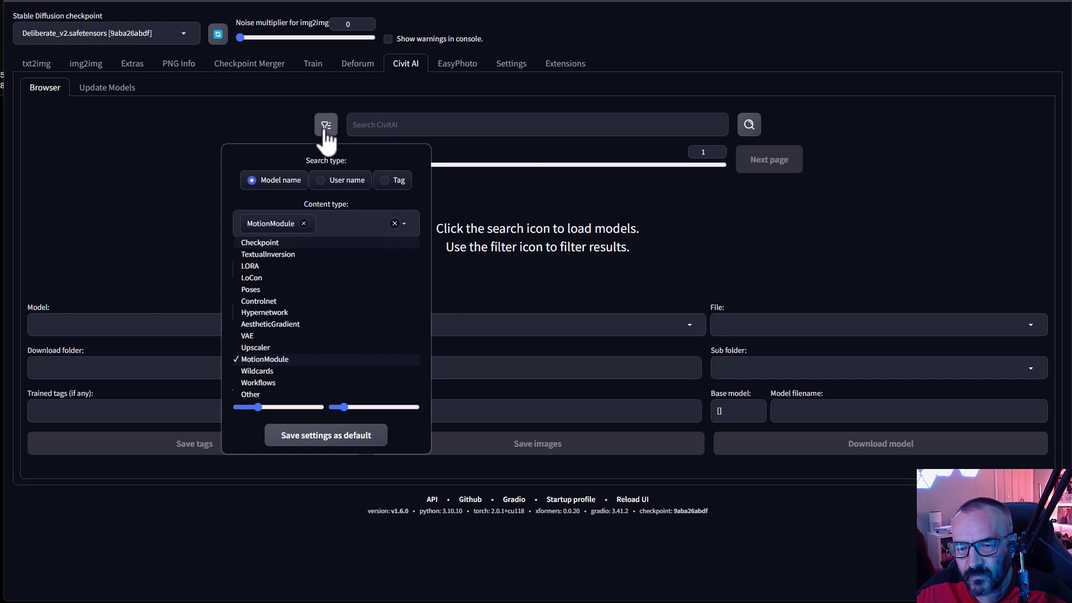
left_click(325, 128)
left_click(749, 127)
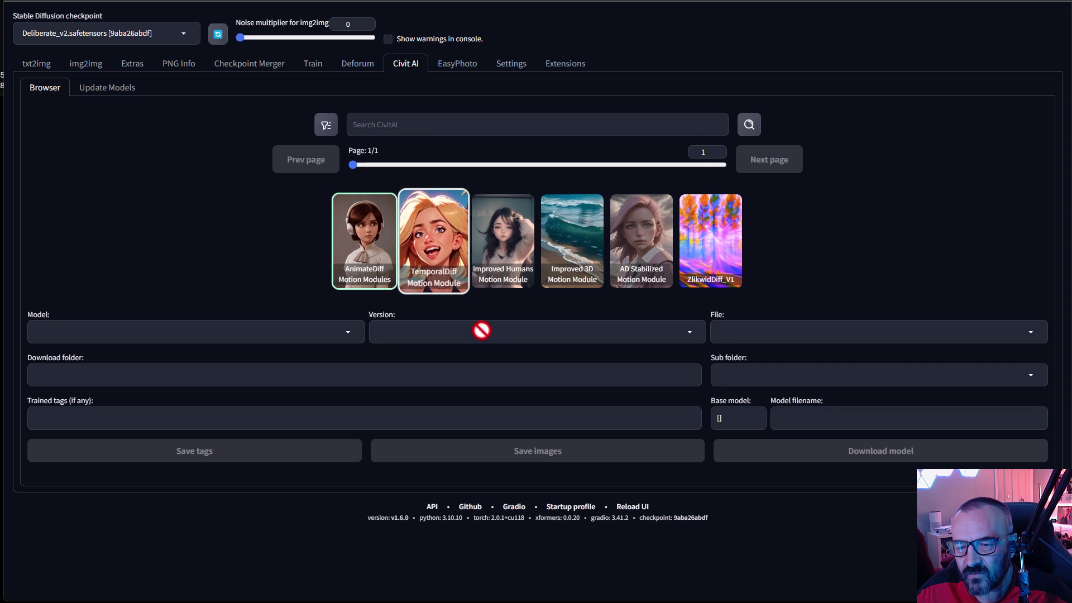
left_click(510, 271)
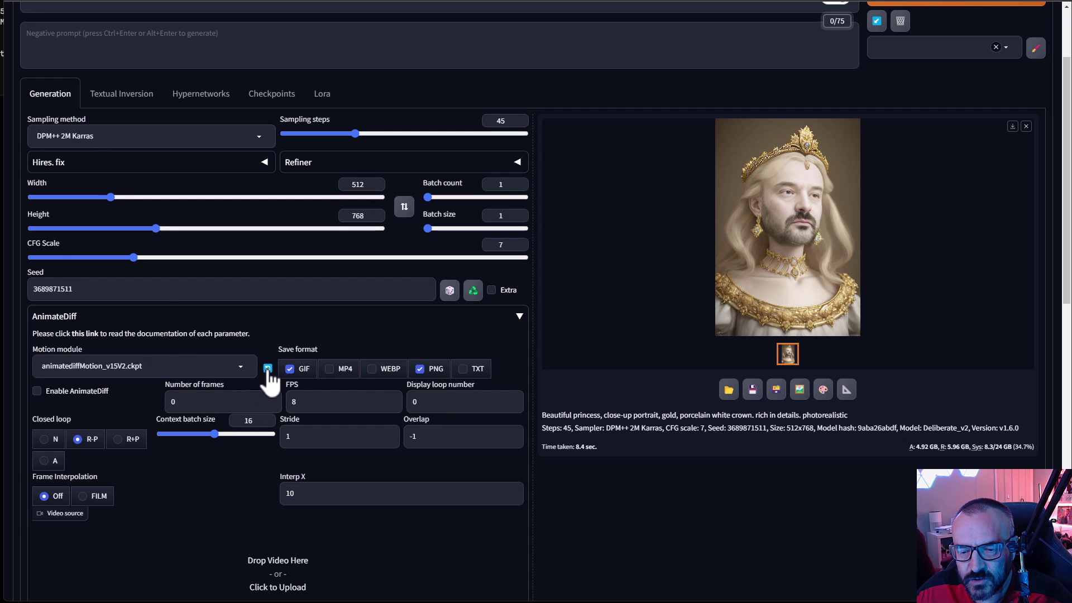
Keep animatediffMotion_v15V2.ckpt, enable AnimateDiff, and set Number of frames to 24
left_click(240, 365)
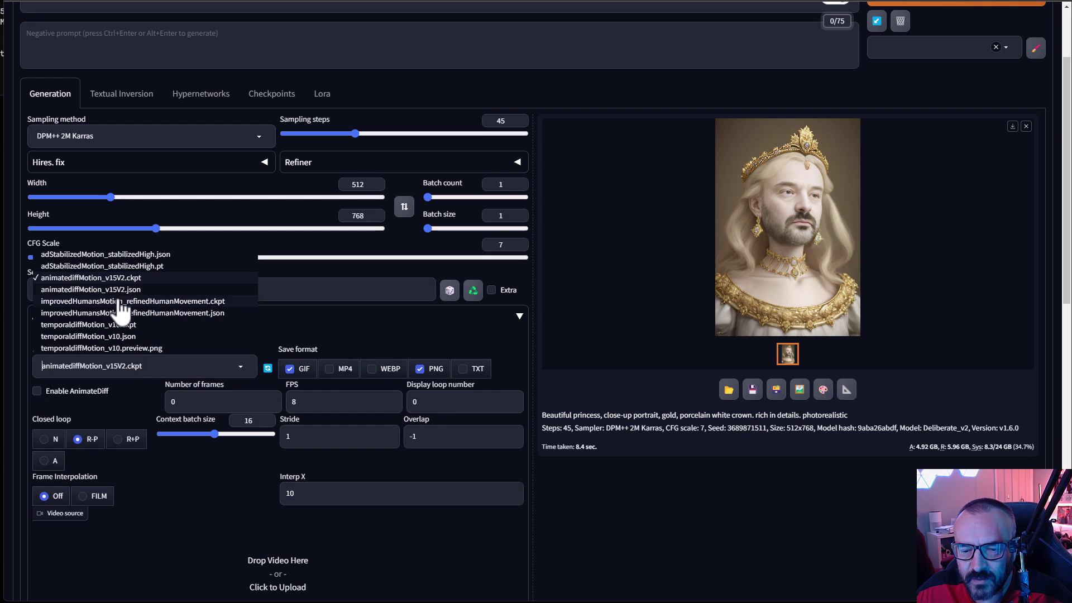
left_click(78, 277)
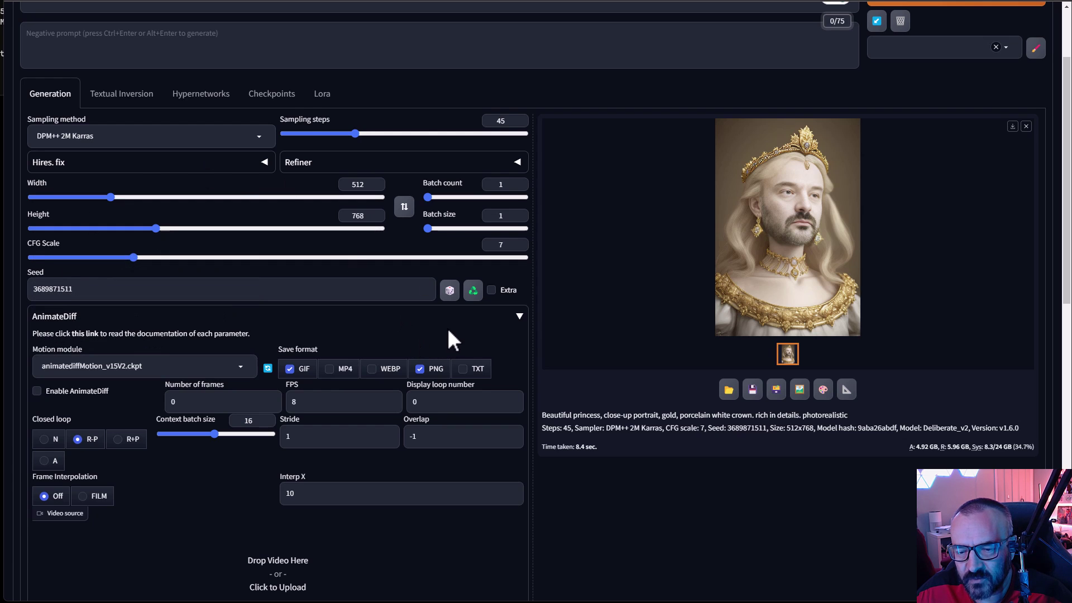
scroll(296, 288, "down", 2)
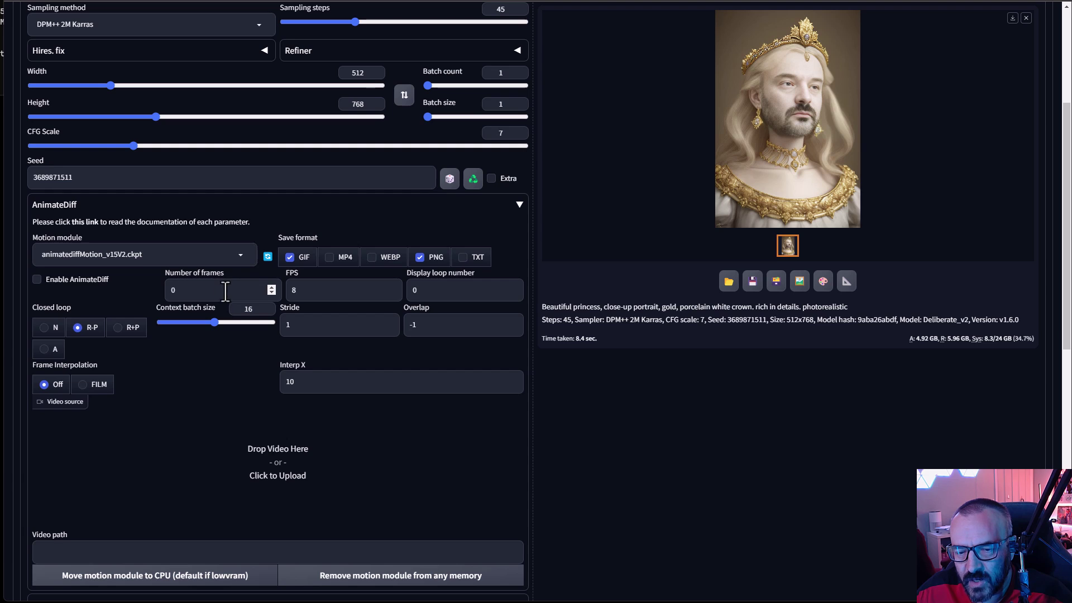
left_click(37, 280)
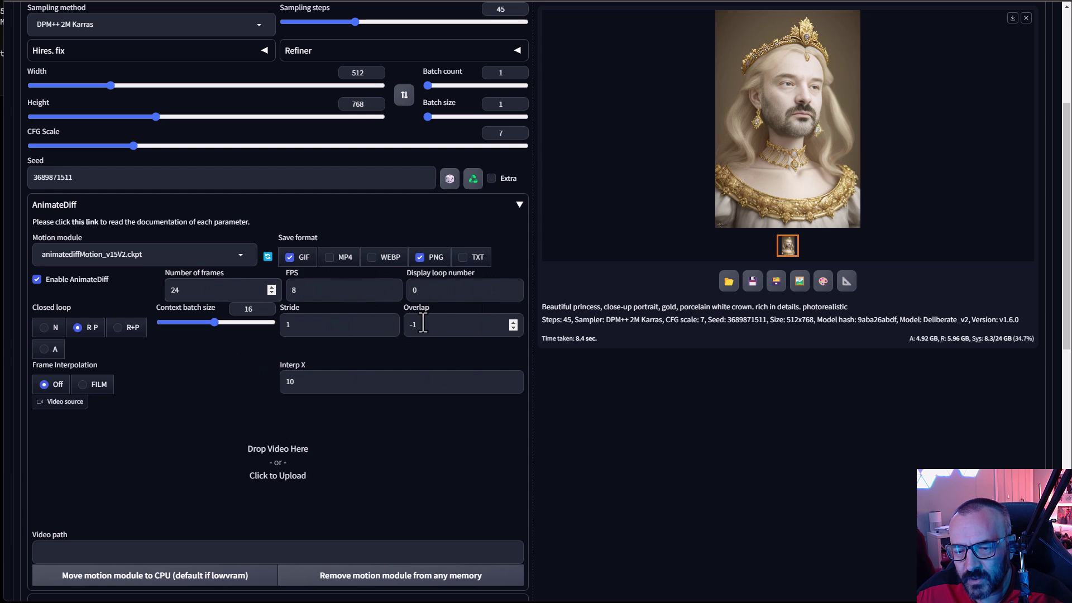
left_click(175, 290)
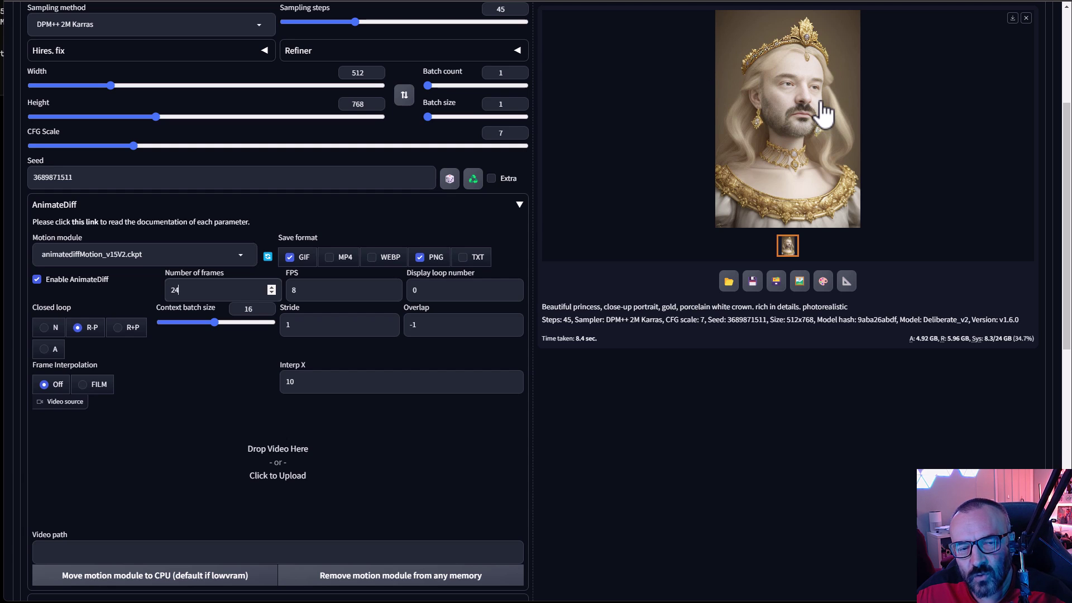
Generate the 24-frame face-swapped princess animation, checking ReActor progress in the console
scroll(568, 224, "up", 4)
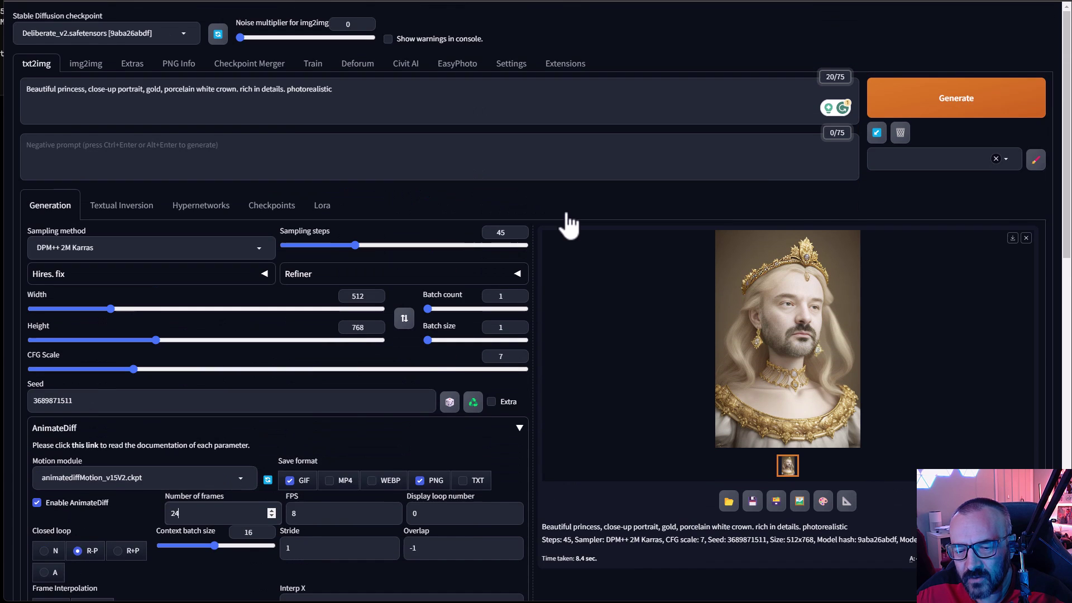
scroll(568, 224, "down", 3)
scroll(568, 220, "up", 3)
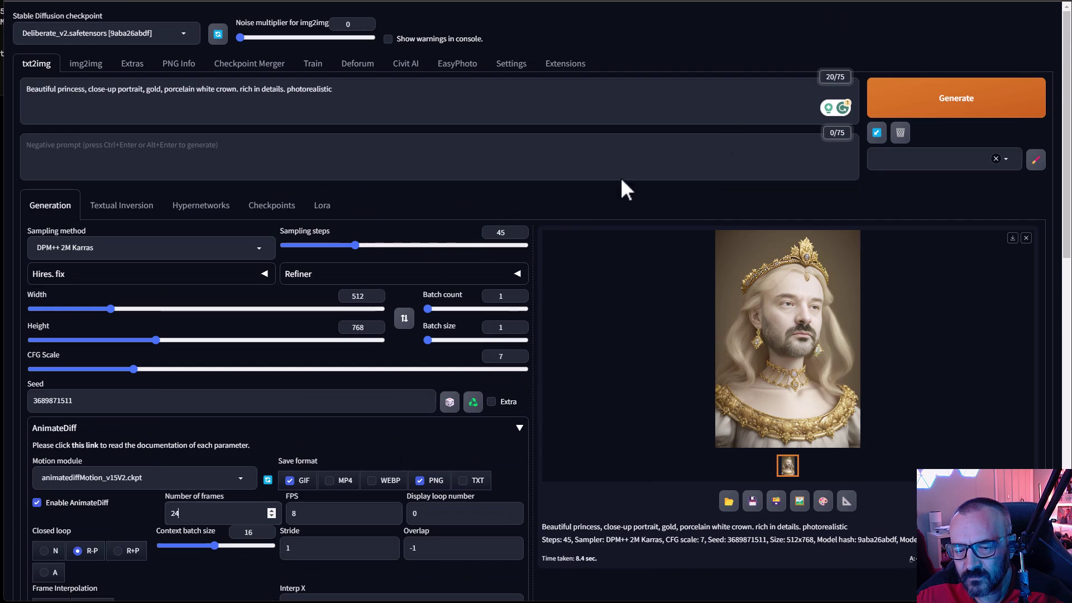
left_click(953, 106)
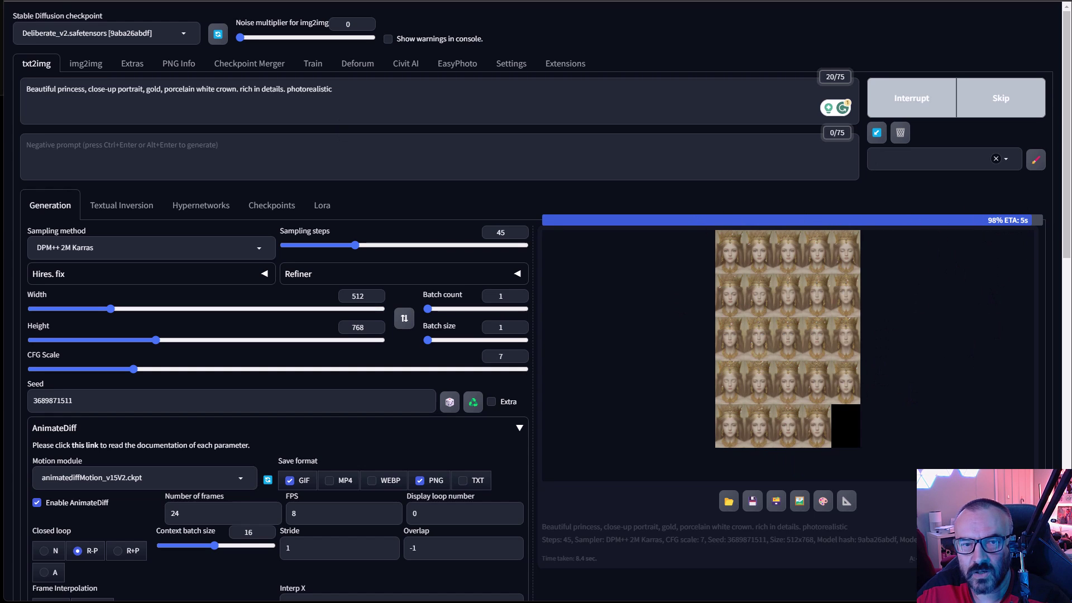
key("alt+Tab")
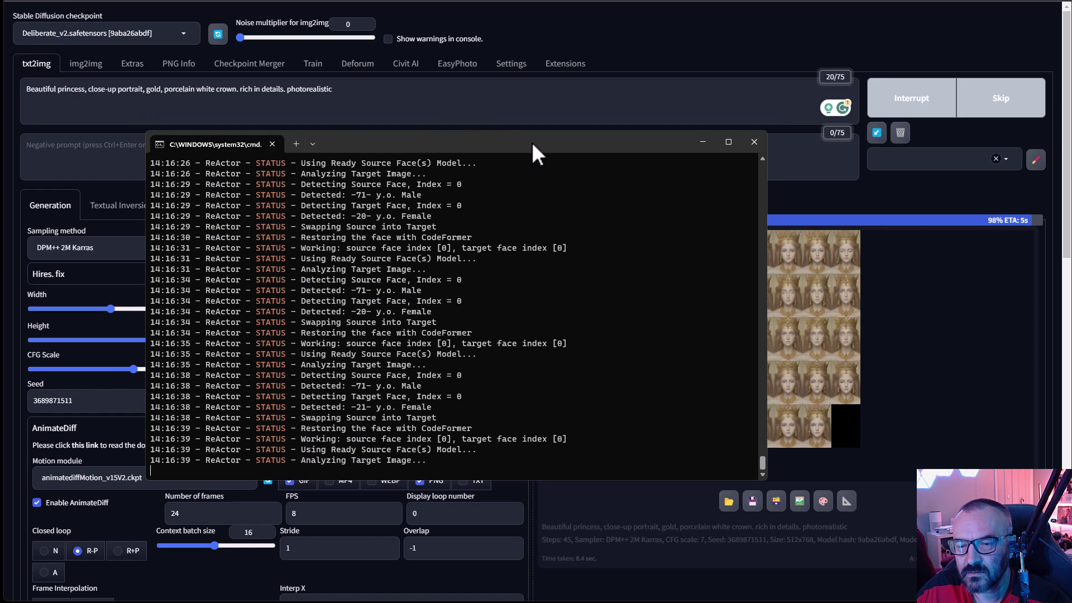
key("alt+Tab")
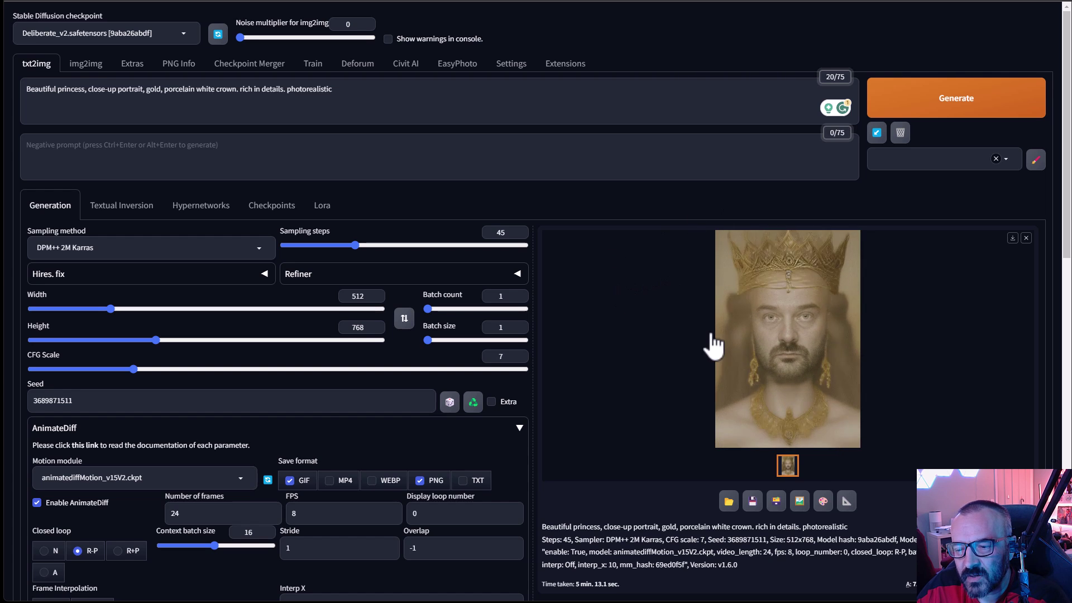
Uncheck Enable in the ReActor panel to stop face swapping
scroll(593, 338, "down", 5)
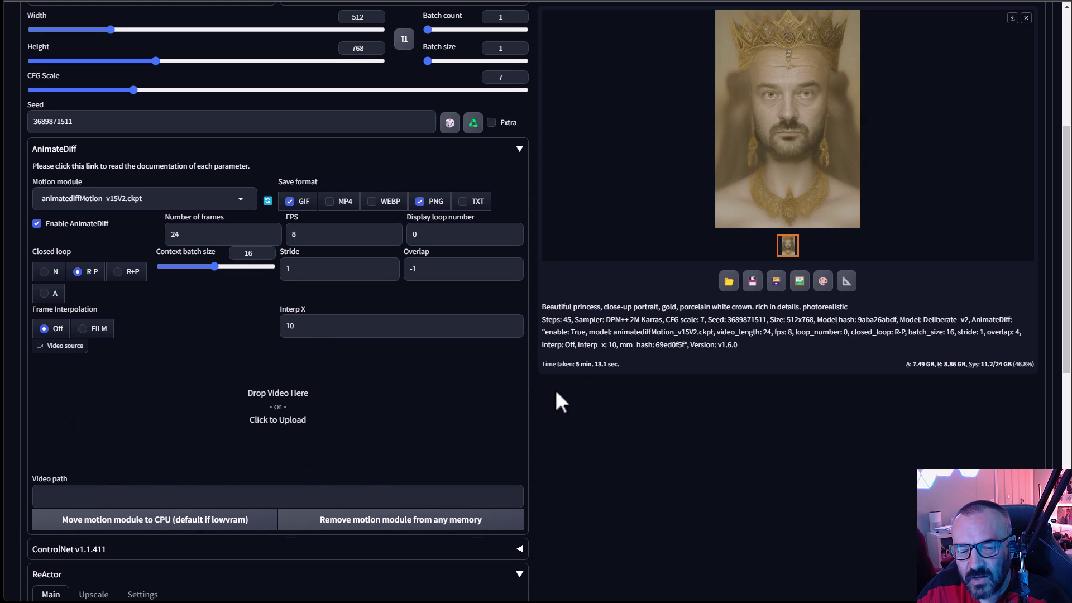
scroll(193, 323, "down", 6)
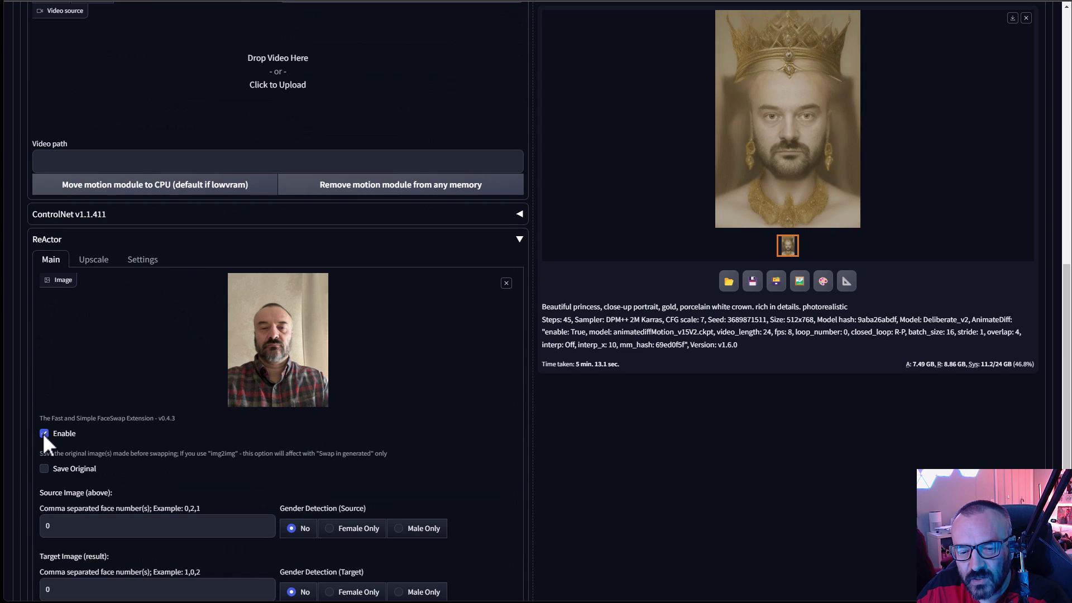
left_click(43, 433)
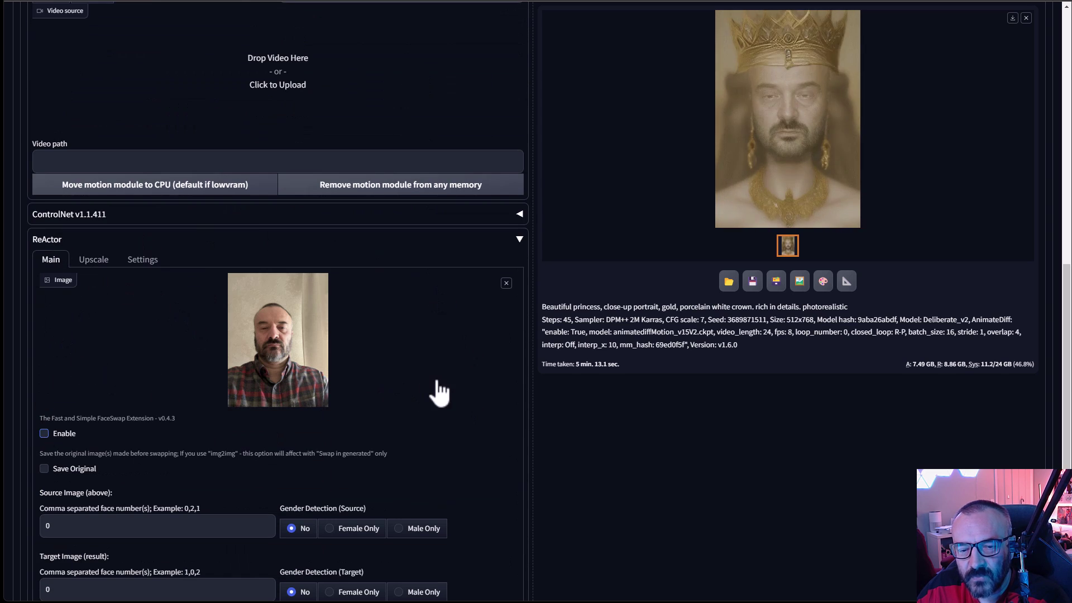
scroll(436, 385, "up", 7)
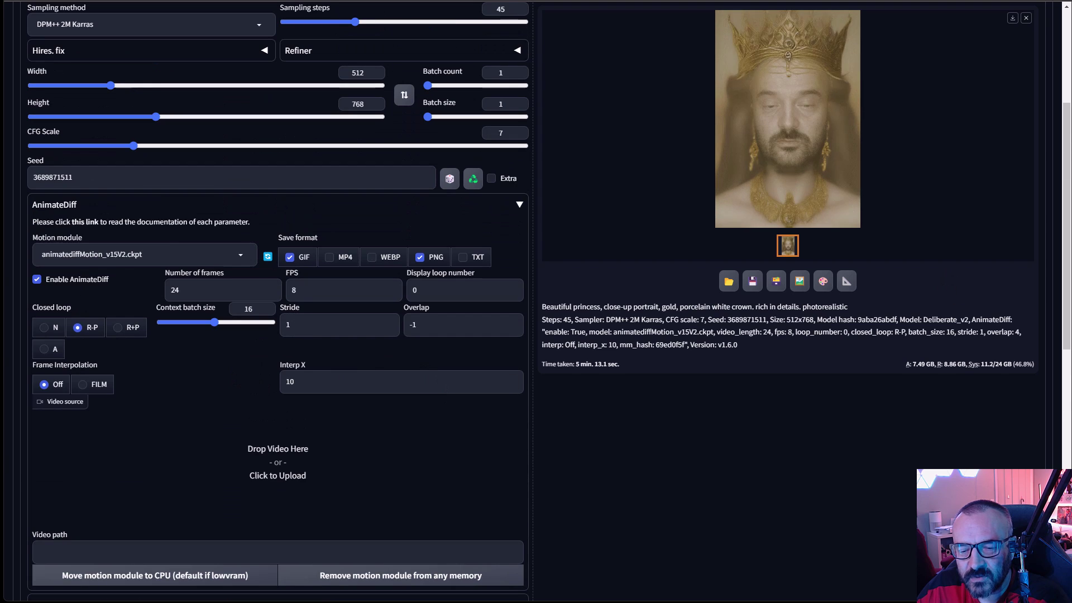
Load the webcam video as AnimateDiff's video source and play its preview
left_click_drag(1071, 313, 340, 420)
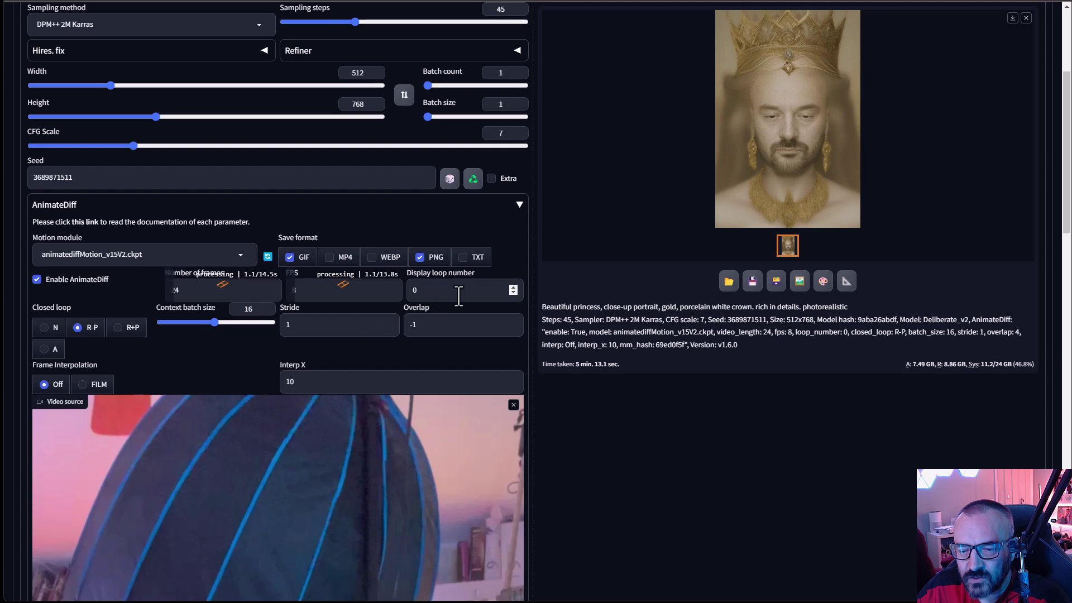
scroll(460, 294, "down", 10)
scroll(461, 294, "down", 3)
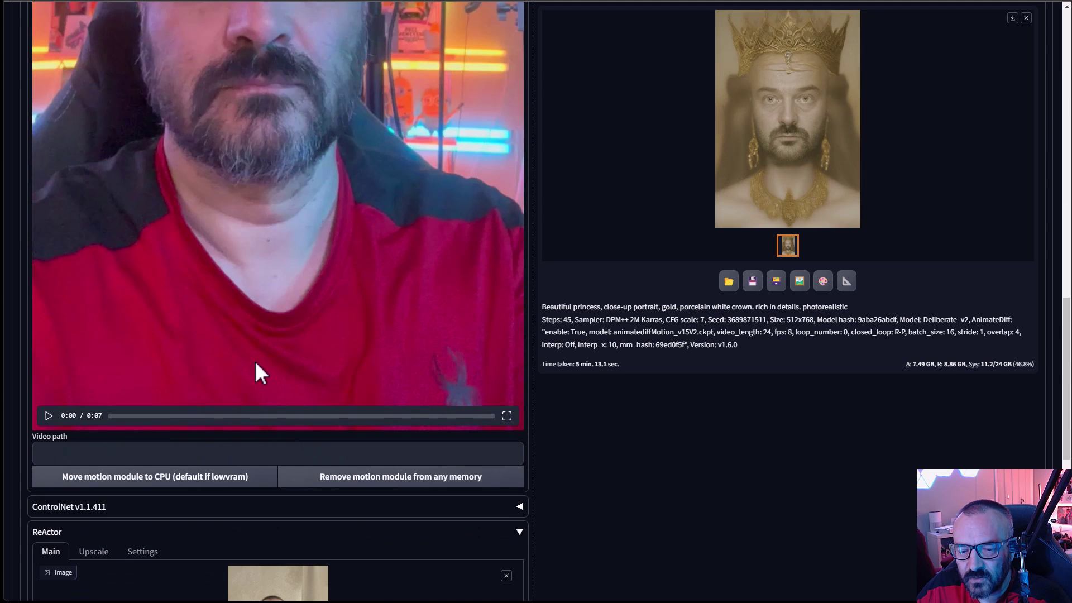
left_click(48, 416)
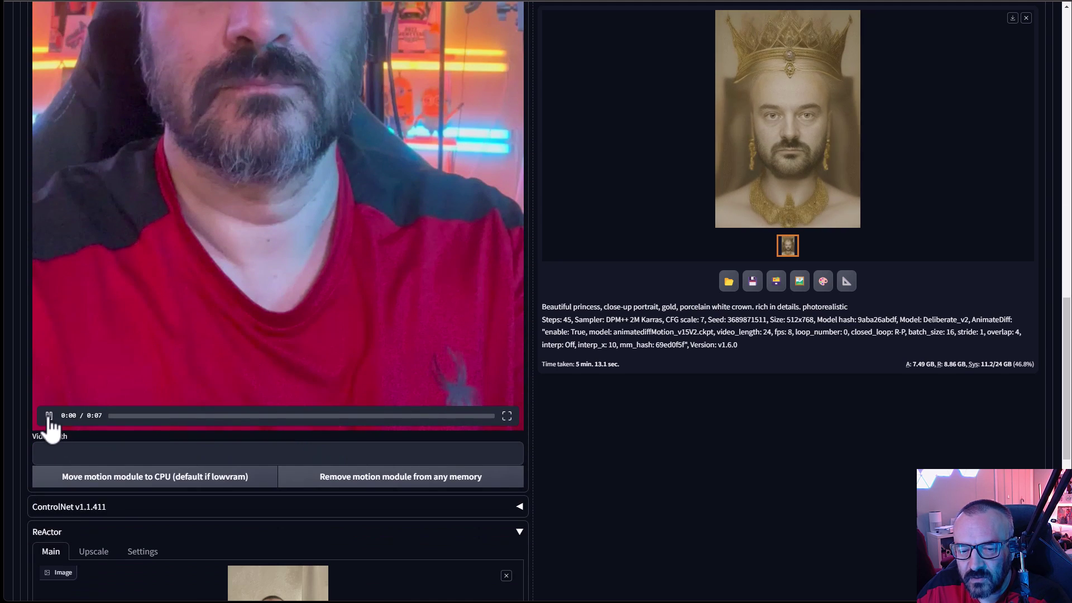
scroll(467, 377, "up", 15)
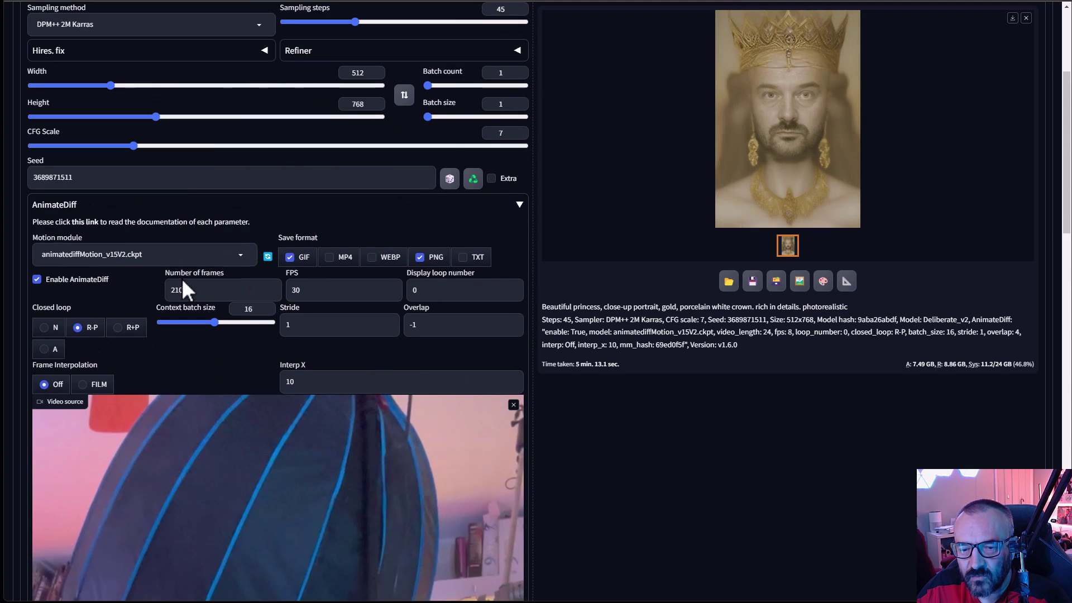
Keep Number of frames at 210 and raise context batch size to 24
left_click_drag(200, 289, 163, 290)
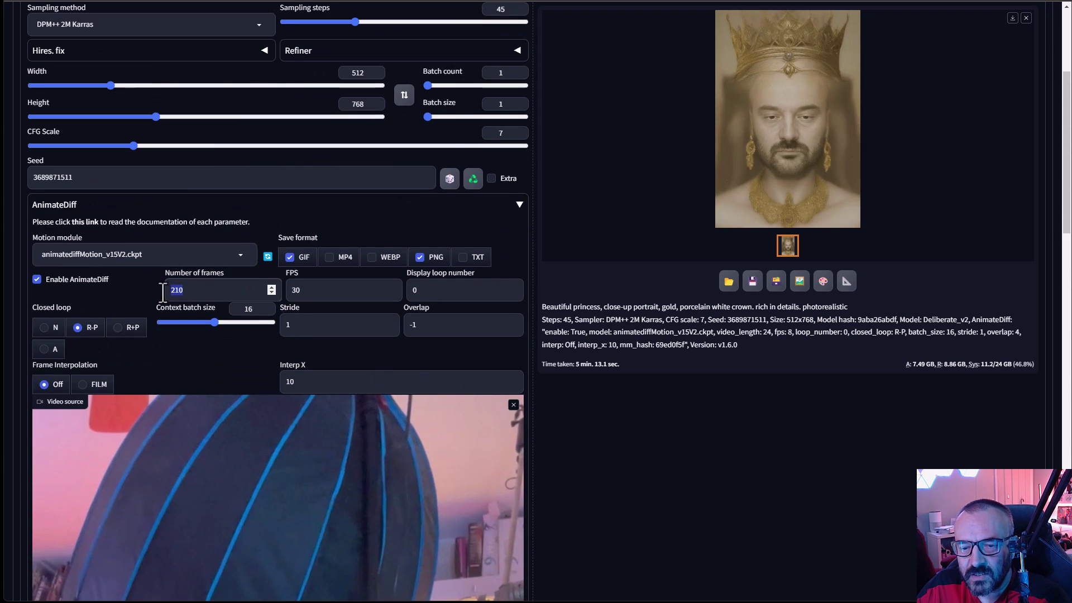
left_click(217, 289)
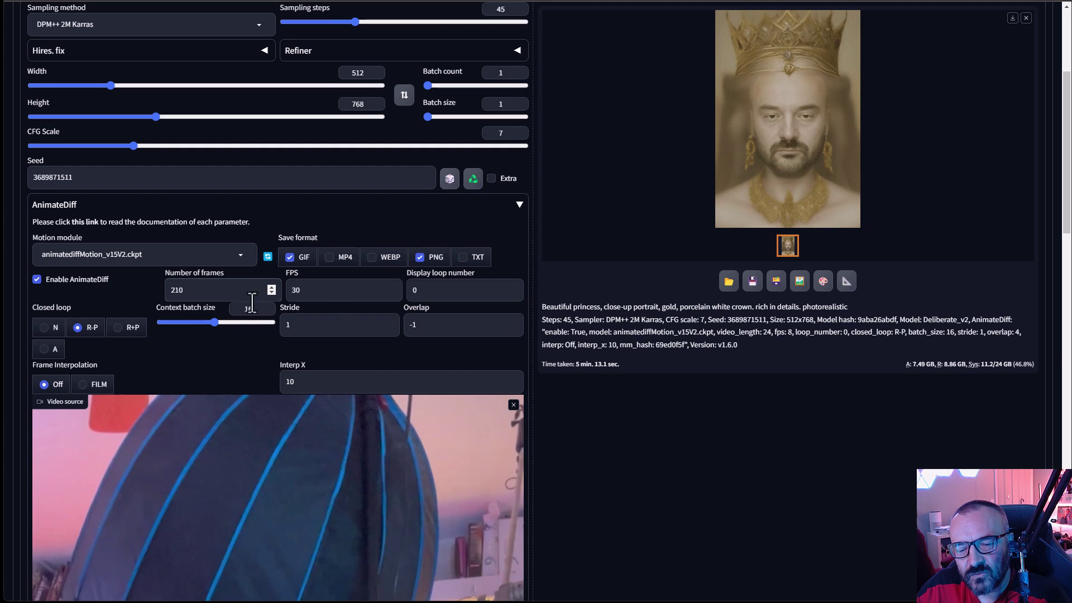
left_click_drag(218, 322, 243, 321)
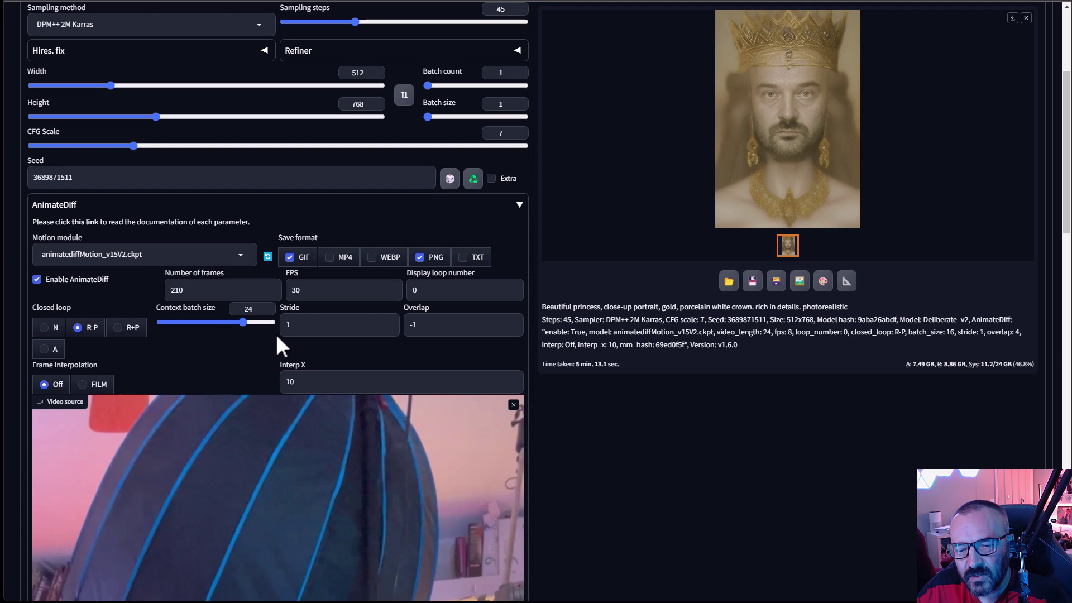
scroll(276, 334, "down", 7)
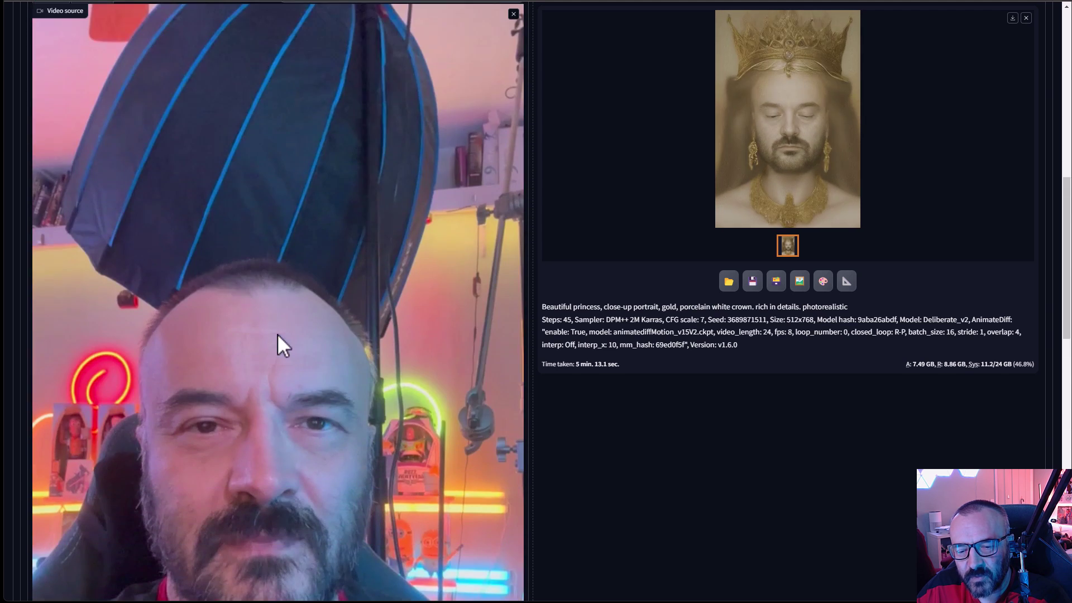
scroll(277, 333, "up", 10)
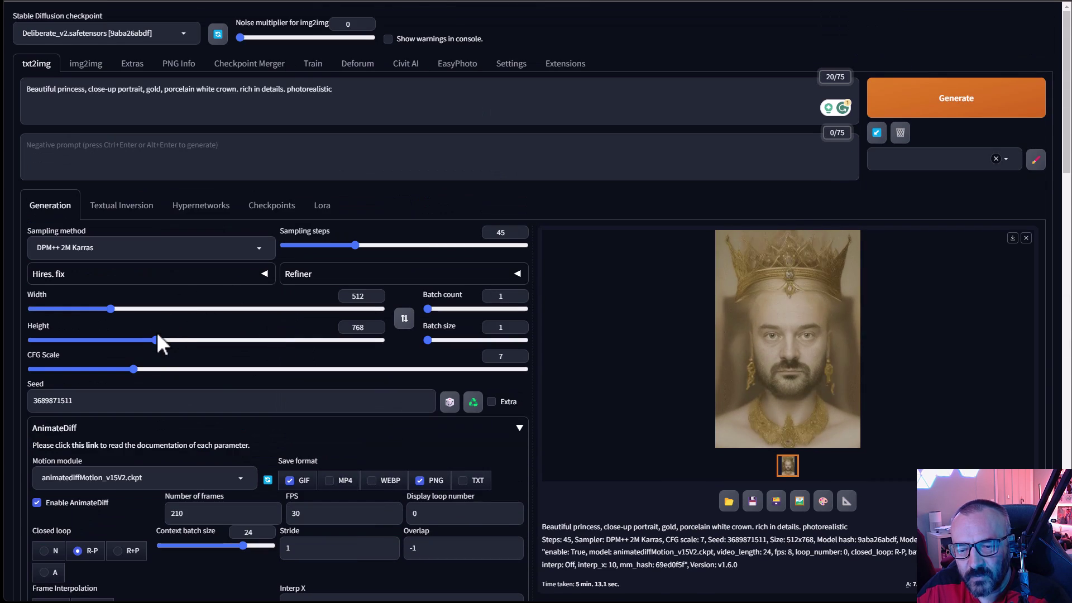
Try raising the output height to 864, then bring it back to 768
left_click_drag(157, 335, 167, 337)
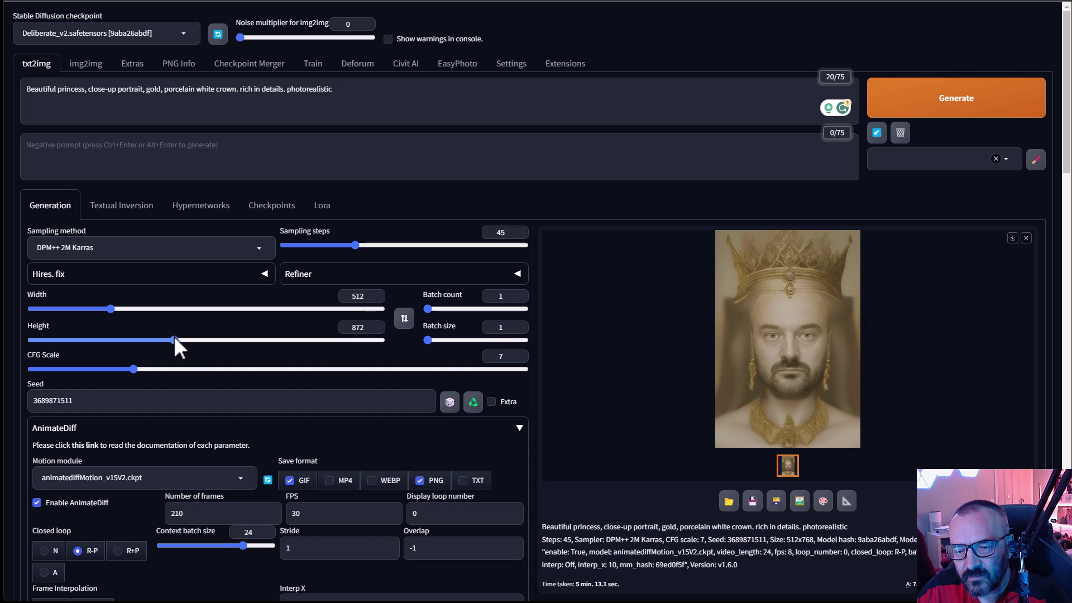
left_click_drag(173, 336, 172, 336)
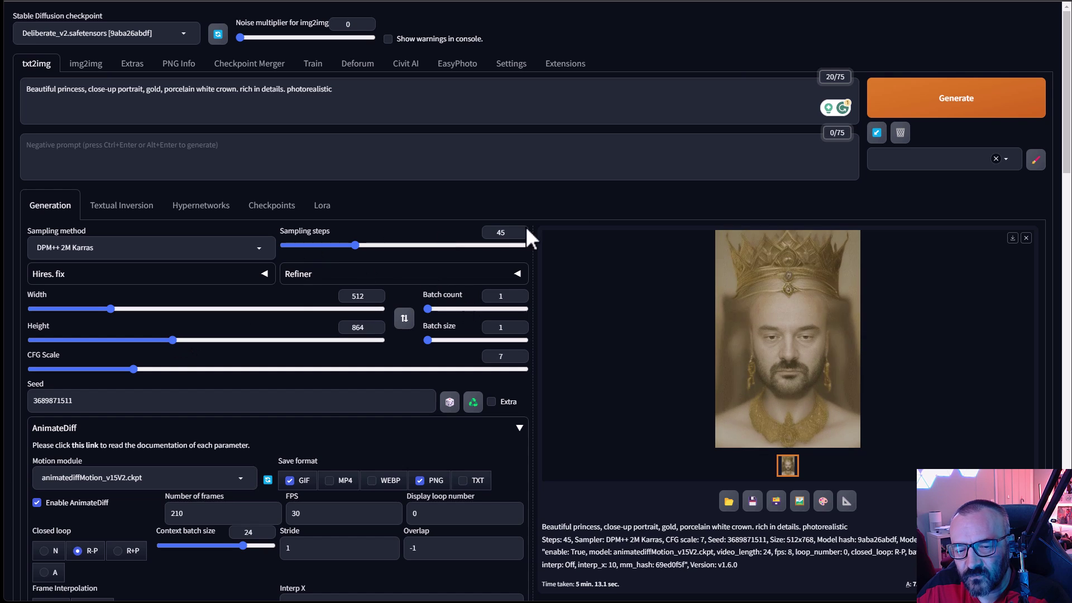
scroll(469, 371, "down", 15)
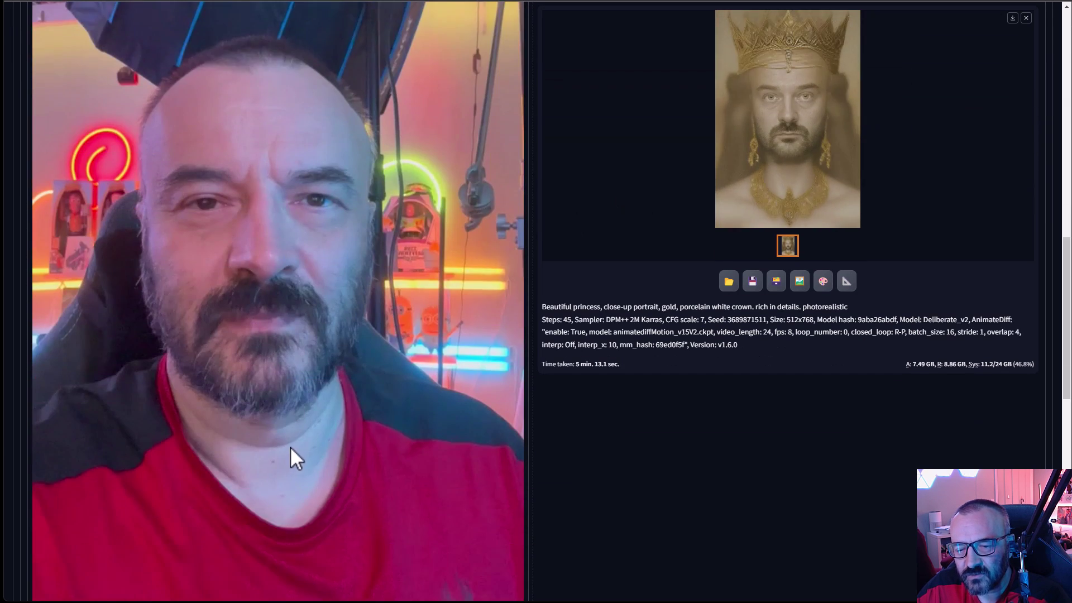
scroll(292, 445, "up", 10)
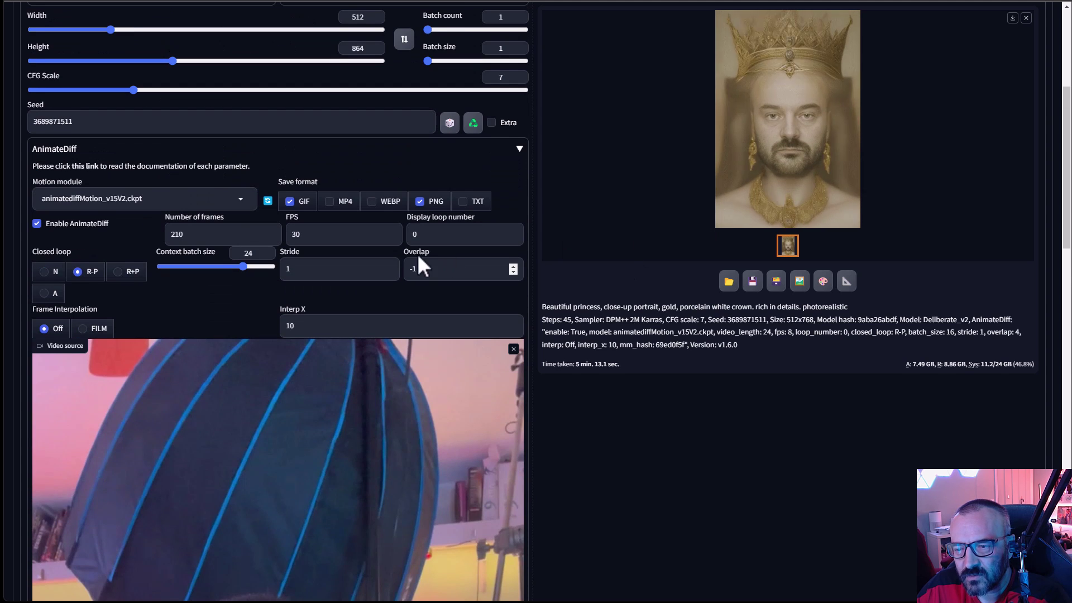
scroll(417, 254, "up", 5)
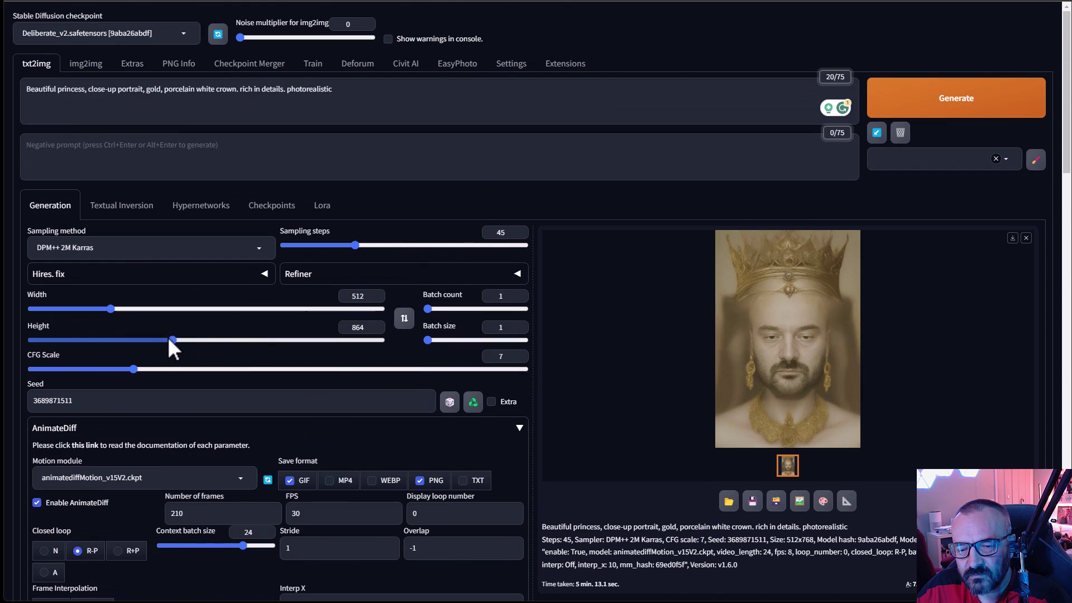
left_click_drag(172, 340, 161, 339)
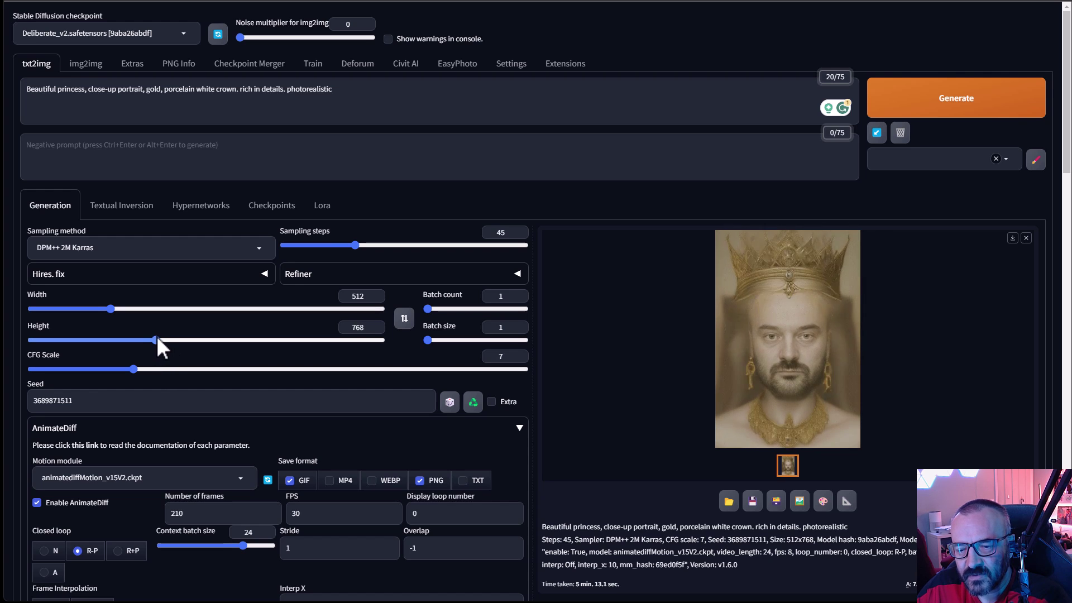
Set sampling steps to 35 and the seed to -1 for random generation
double_click(505, 234)
type("35")
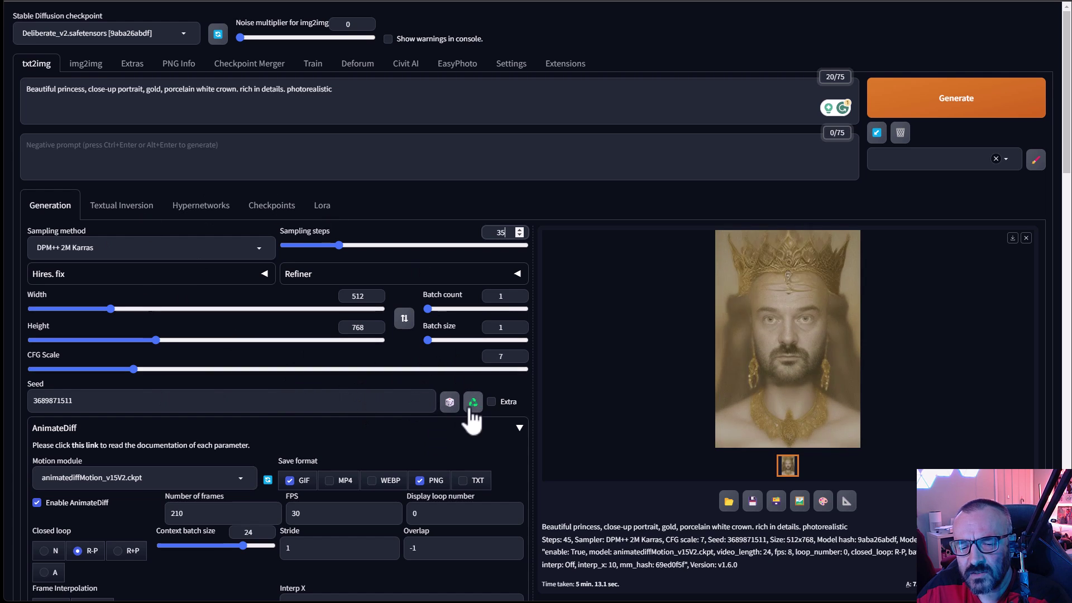
left_click(449, 402)
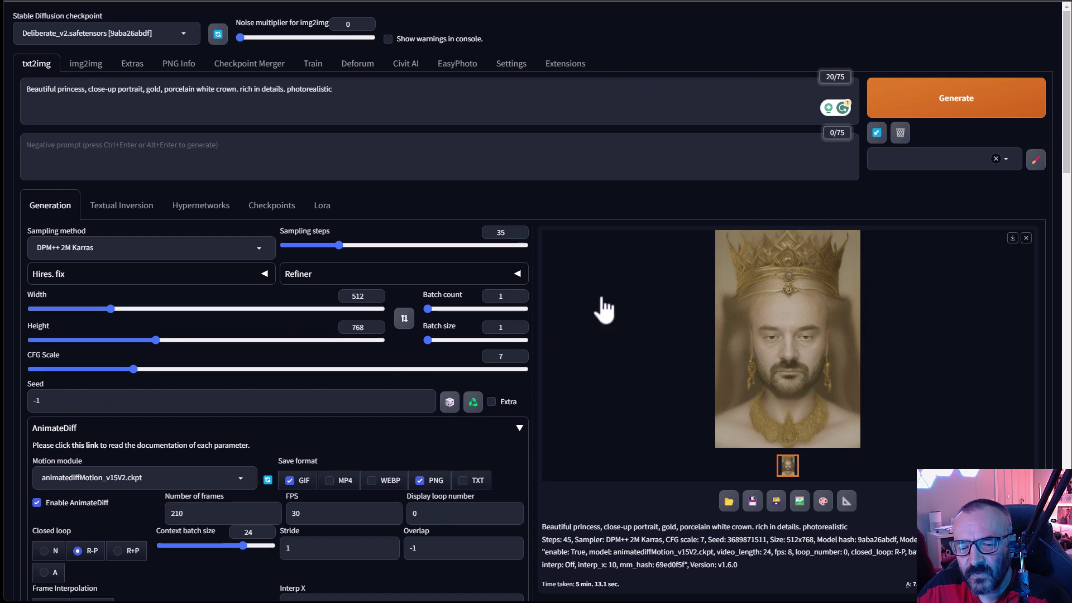
scroll(374, 363, "down", 2)
scroll(375, 365, "up", 2)
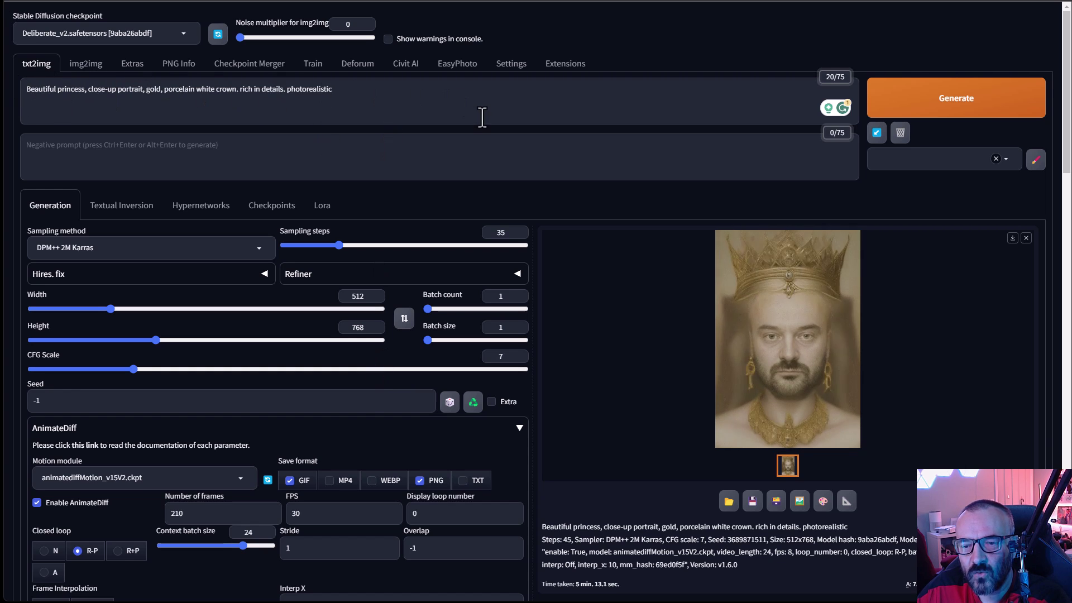
Start generating the animation and play back the webcam source clip
left_click(949, 107)
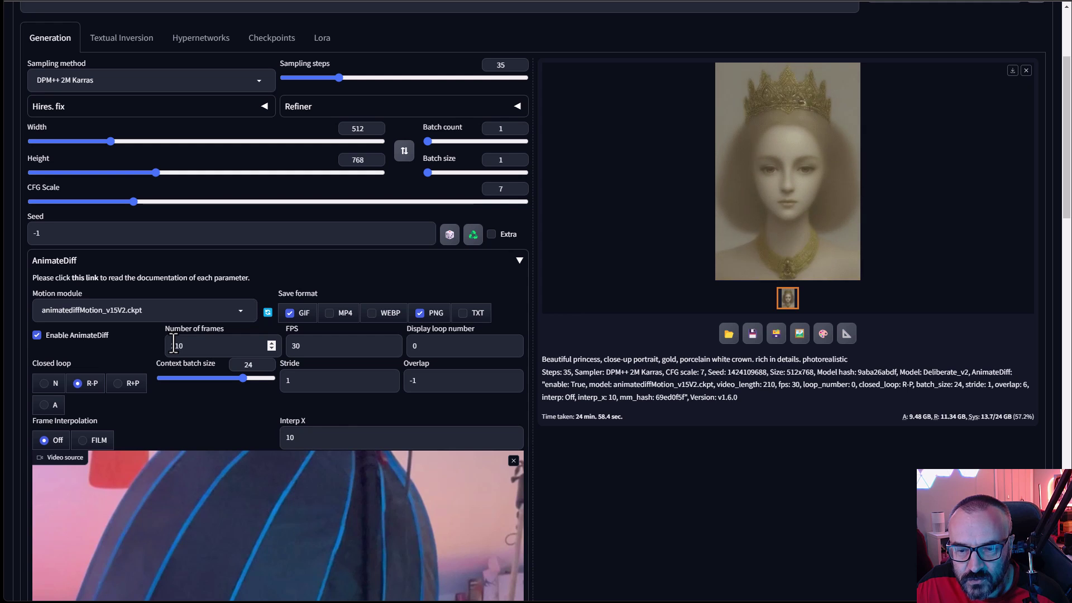
scroll(562, 289, "down", 8)
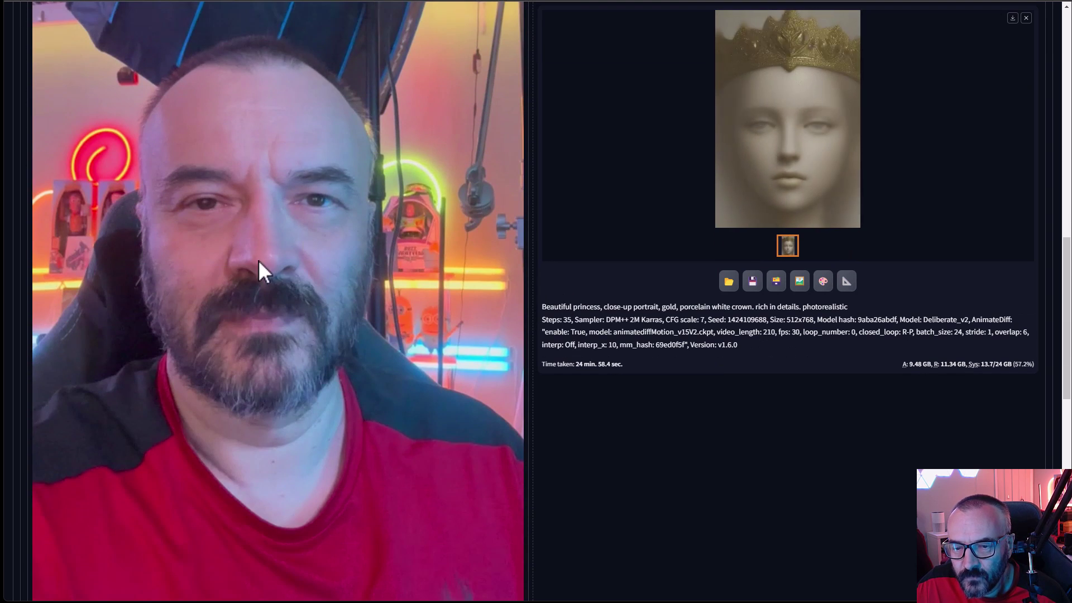
scroll(259, 270, "down", 2)
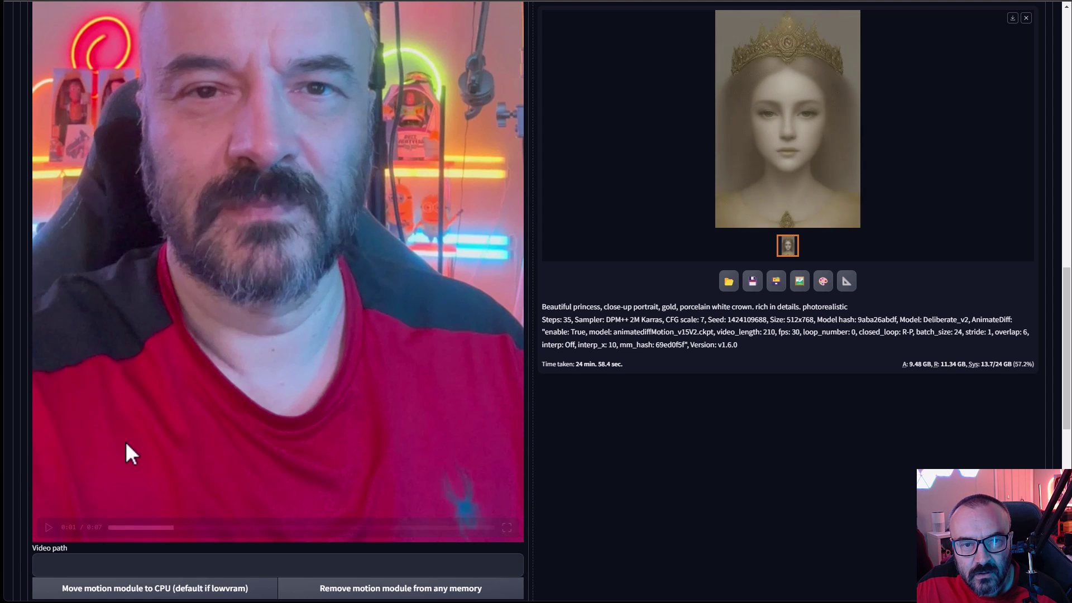
left_click(48, 526)
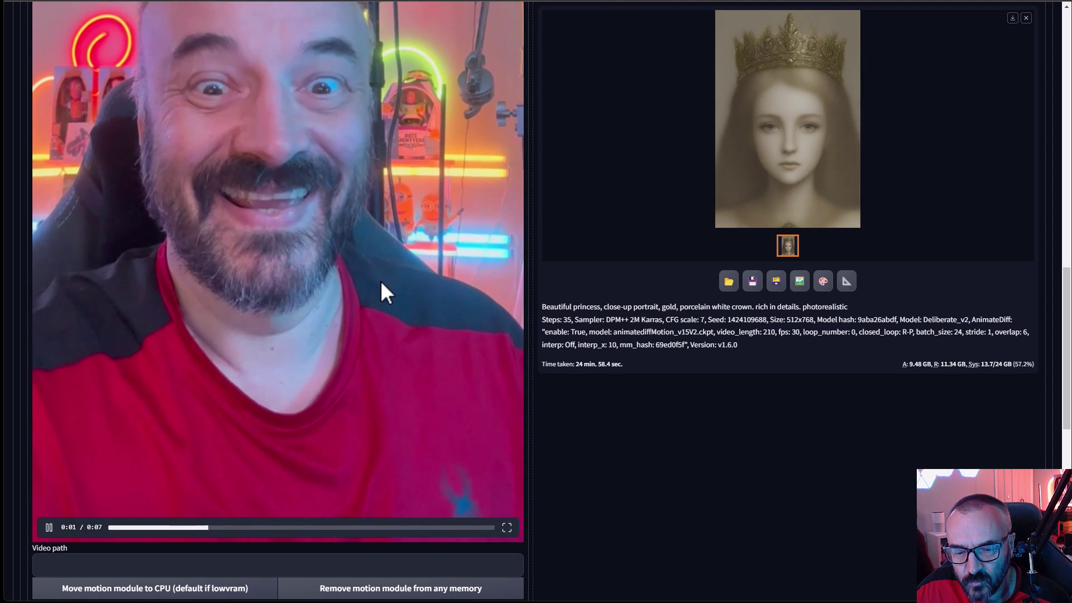
scroll(380, 280, "up", 1)
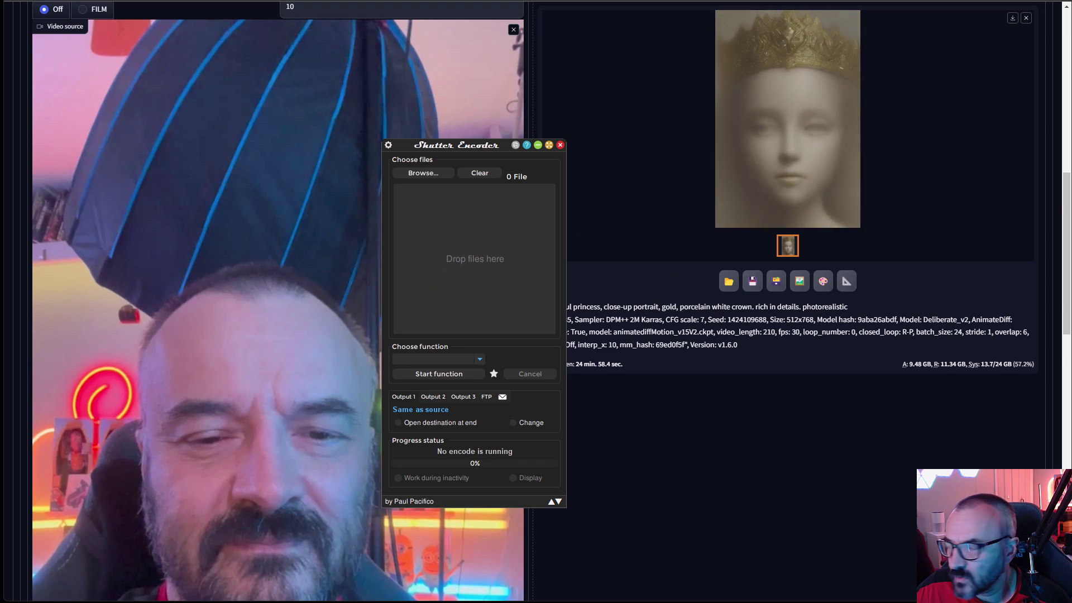
Drop IMG_8102.mp4 into Shutter Encoder's file list
left_click_drag(757, 239, 458, 273)
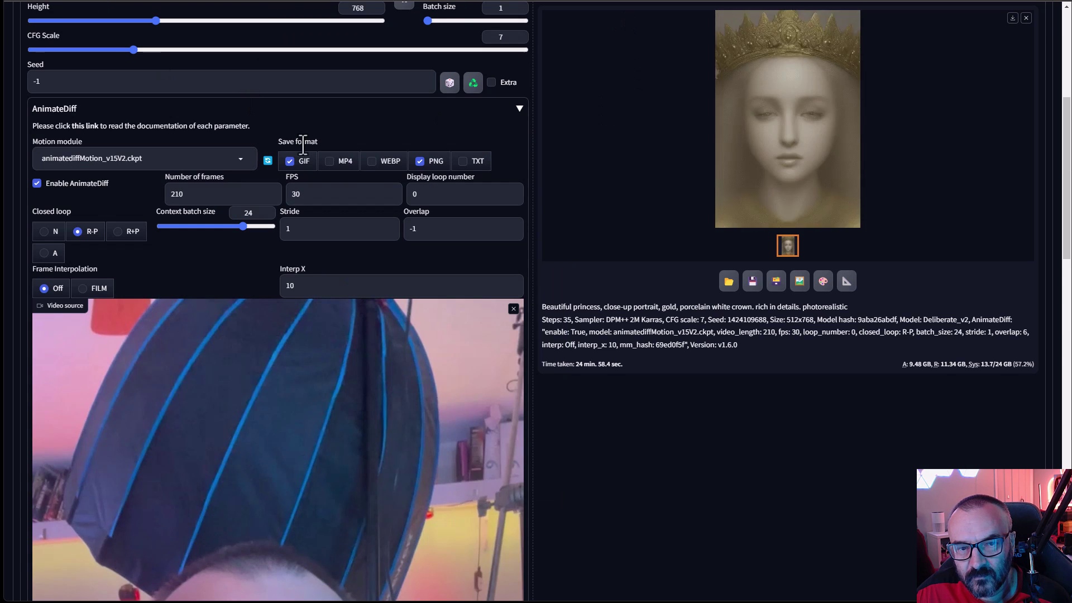
Expand ControlNet and set batch input directory to D:\Roop-Sequances\v2-frames
scroll(356, 170, "down", 15)
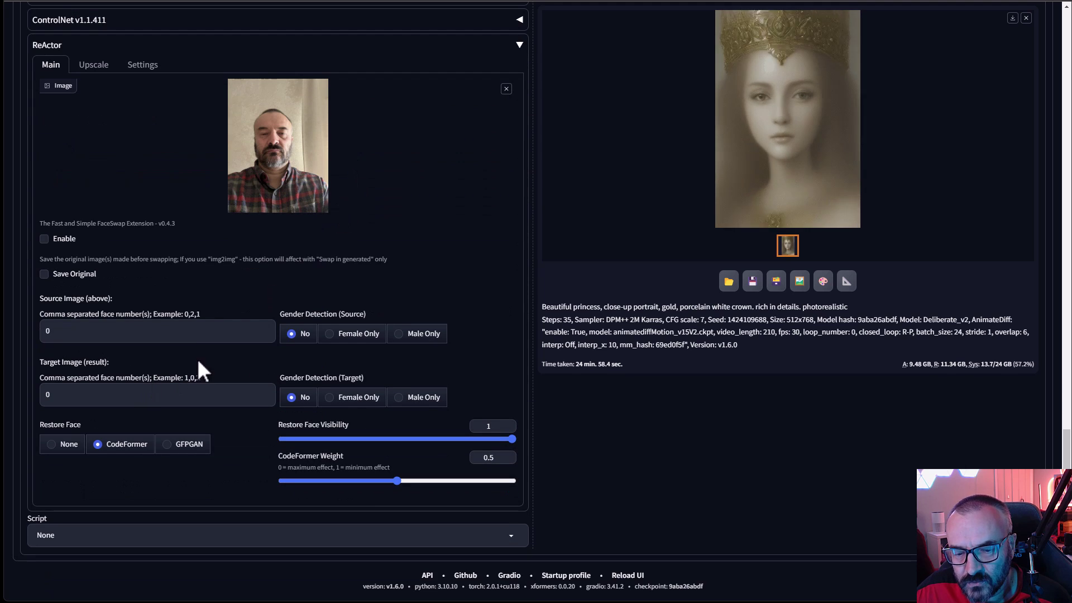
scroll(277, 237, "up", 4)
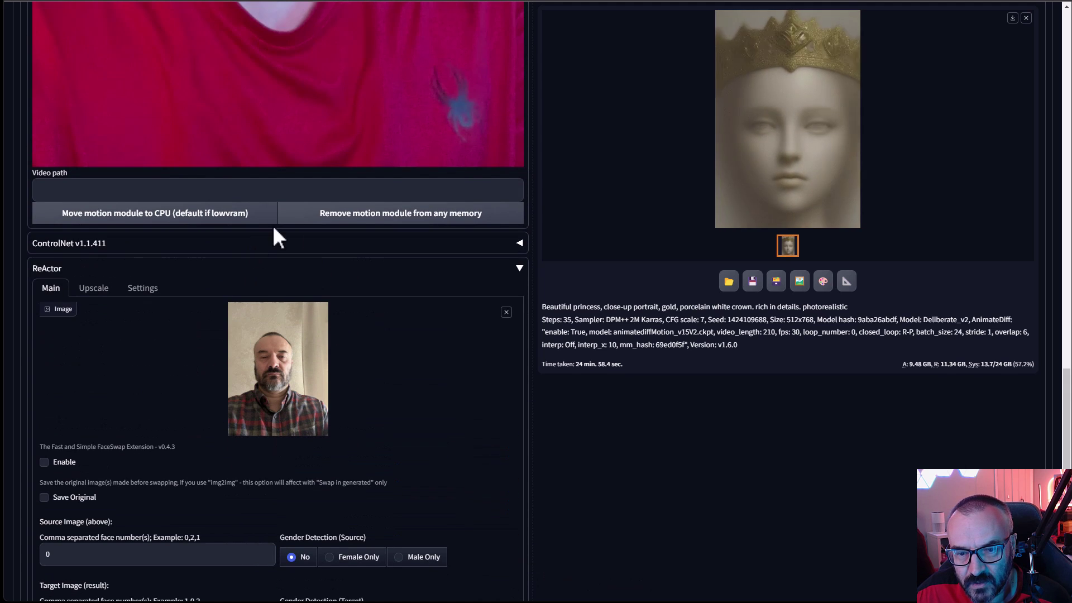
left_click(371, 240)
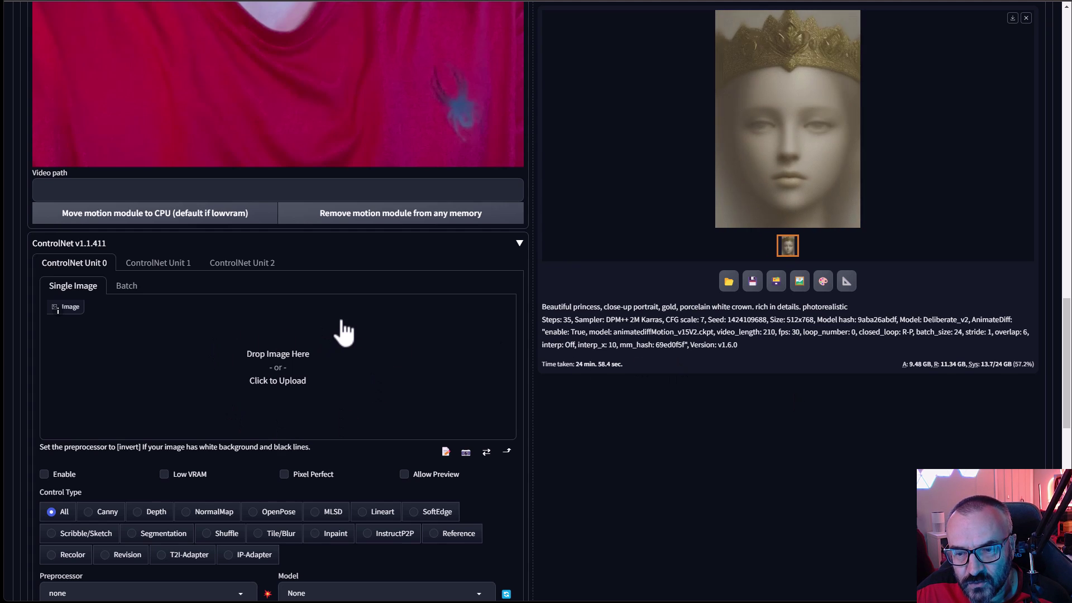
left_click(128, 286)
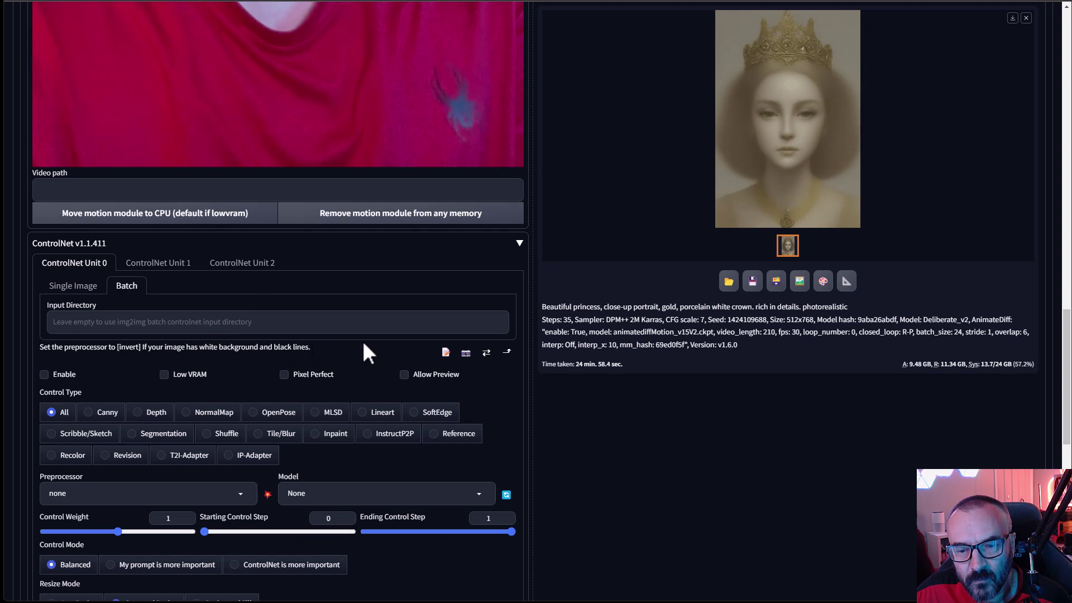
left_click(165, 312)
type("D:\\Roop-Sequances\\v2-frames")
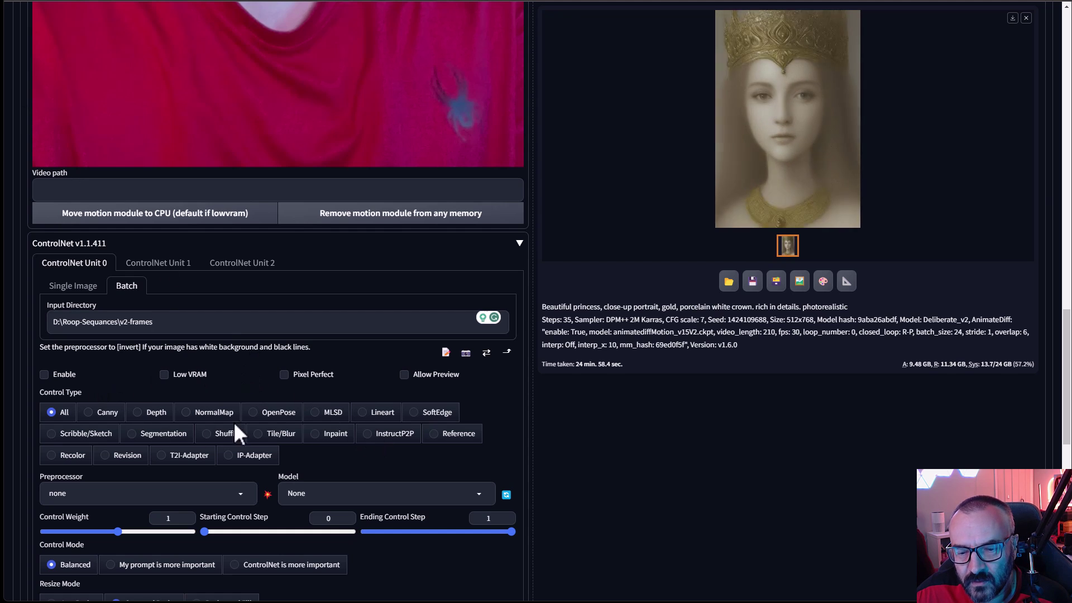
Use OpenPose with the openpose_face preprocessor and 'ControlNet is more important' mode
left_click(272, 412)
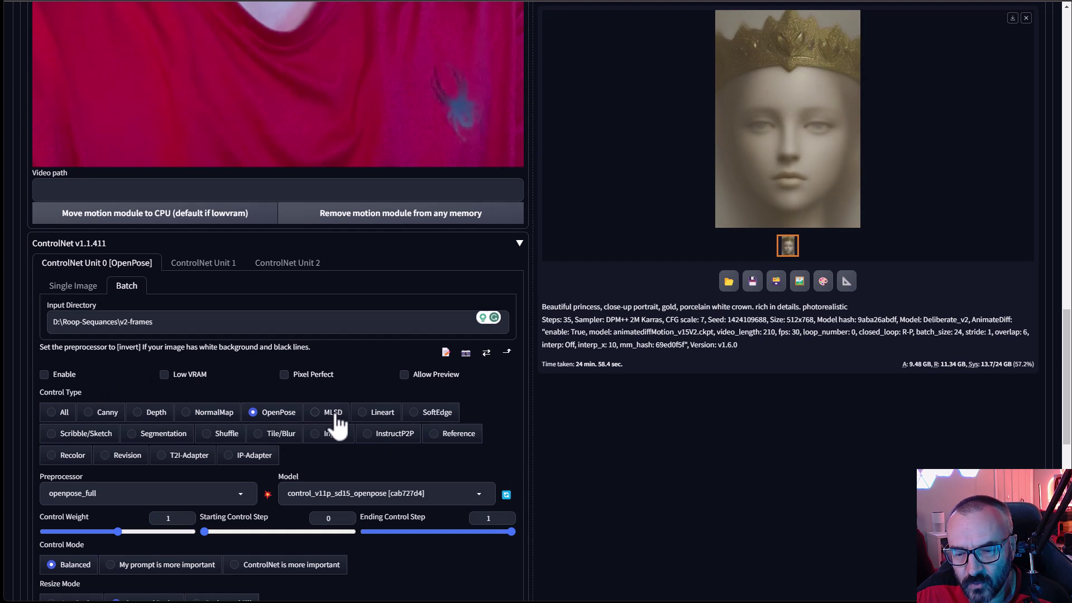
scroll(338, 427, "down", 2)
left_click(236, 384)
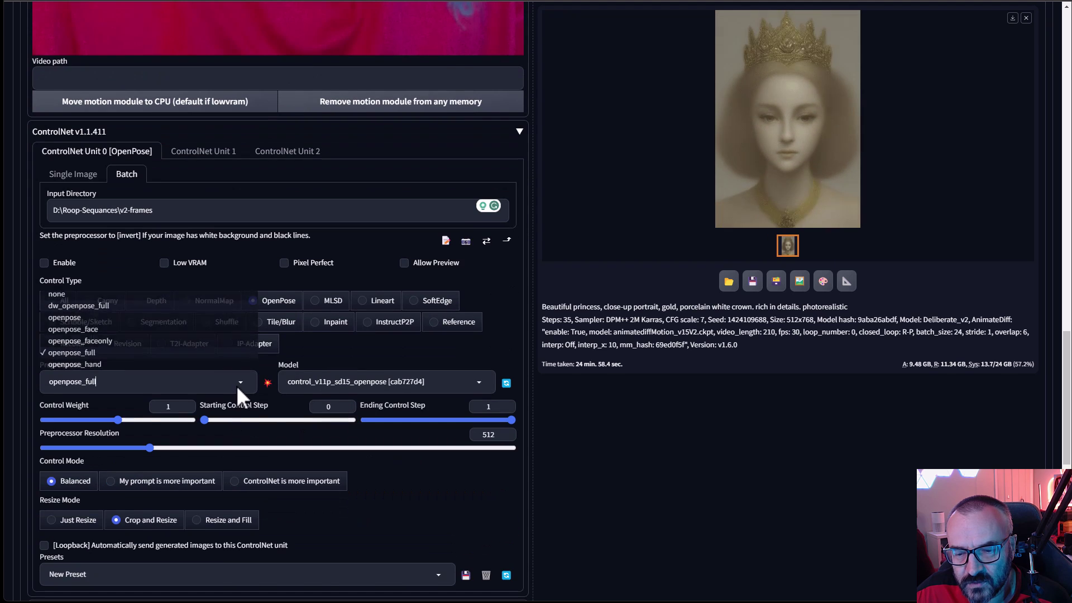
left_click(72, 329)
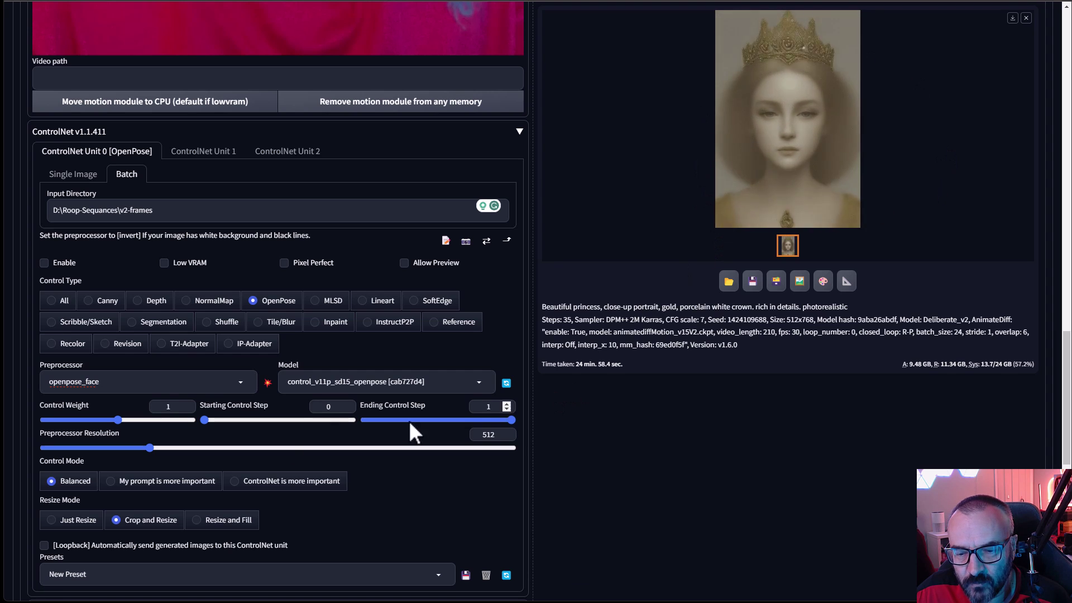
left_click(279, 482)
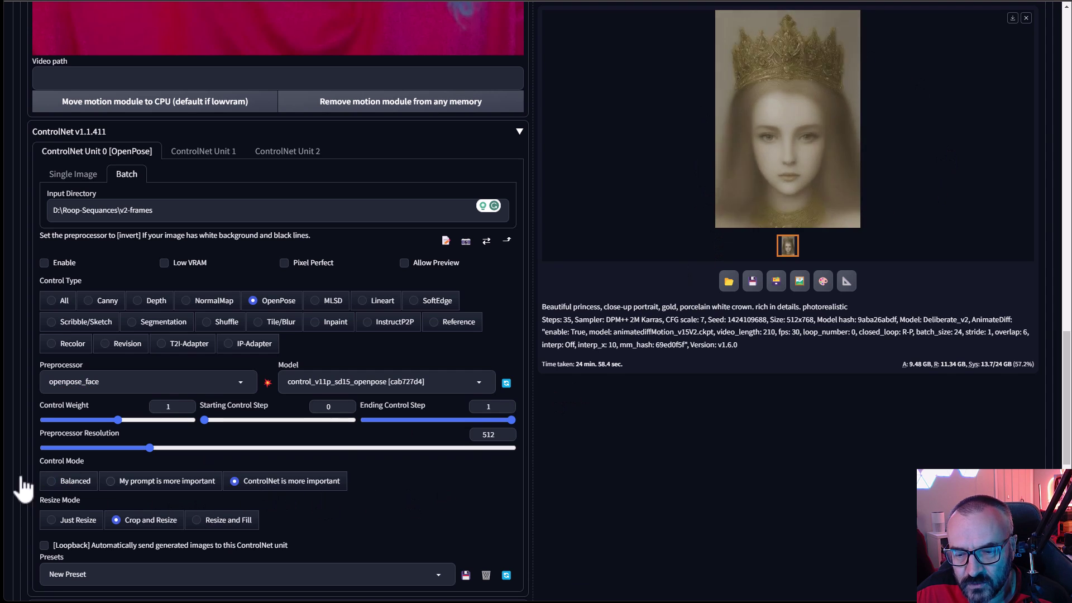
scroll(278, 302, "up", 8)
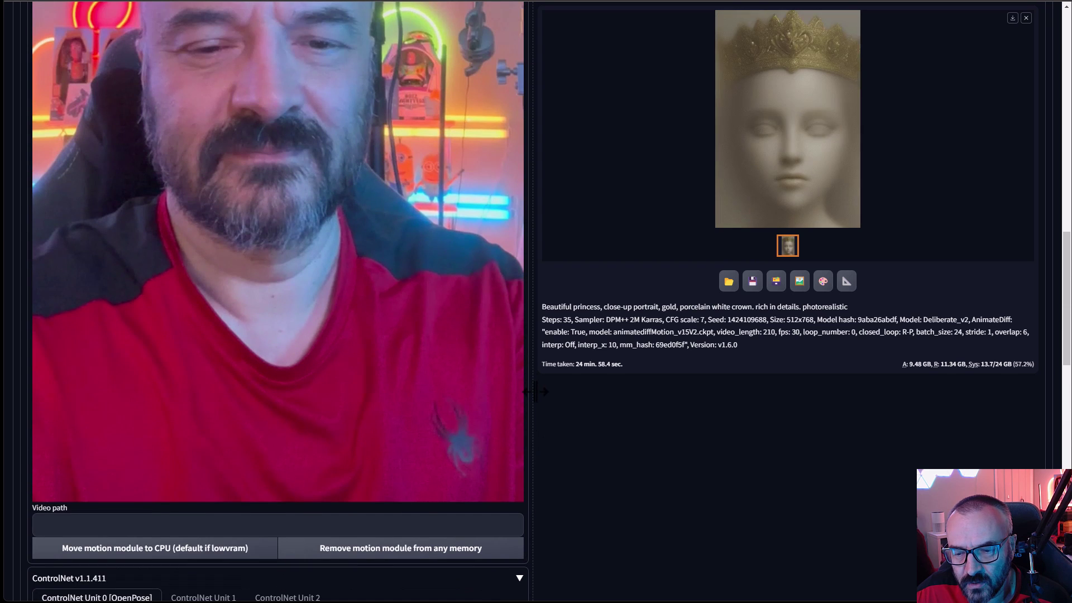
scroll(478, 282, "down", 18)
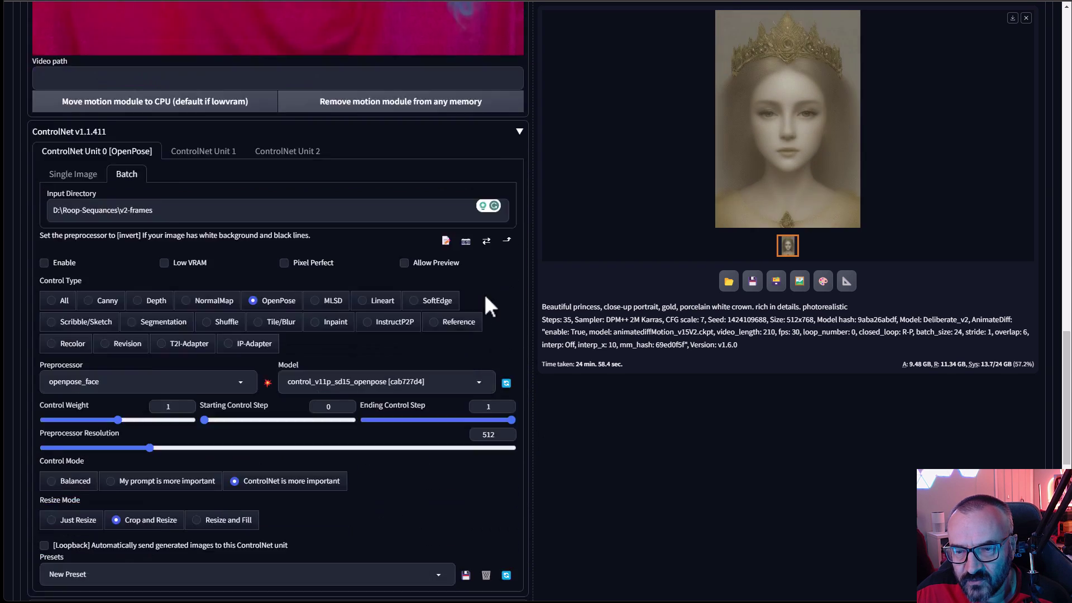
scroll(484, 307, "up", 2)
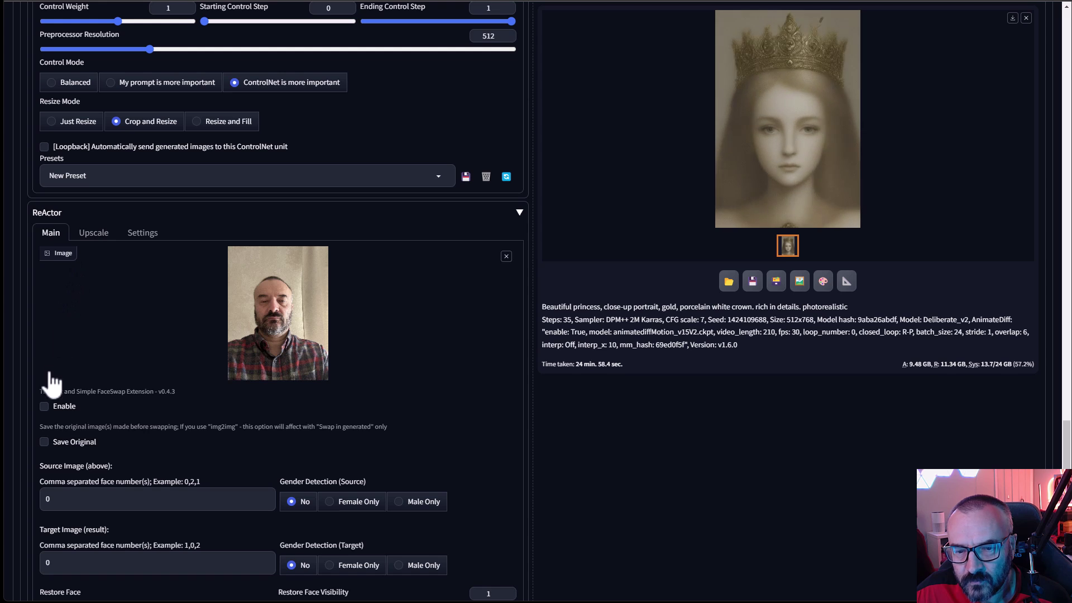
Enable ReActor face swapping and generate the 210-frame animation
left_click(44, 406)
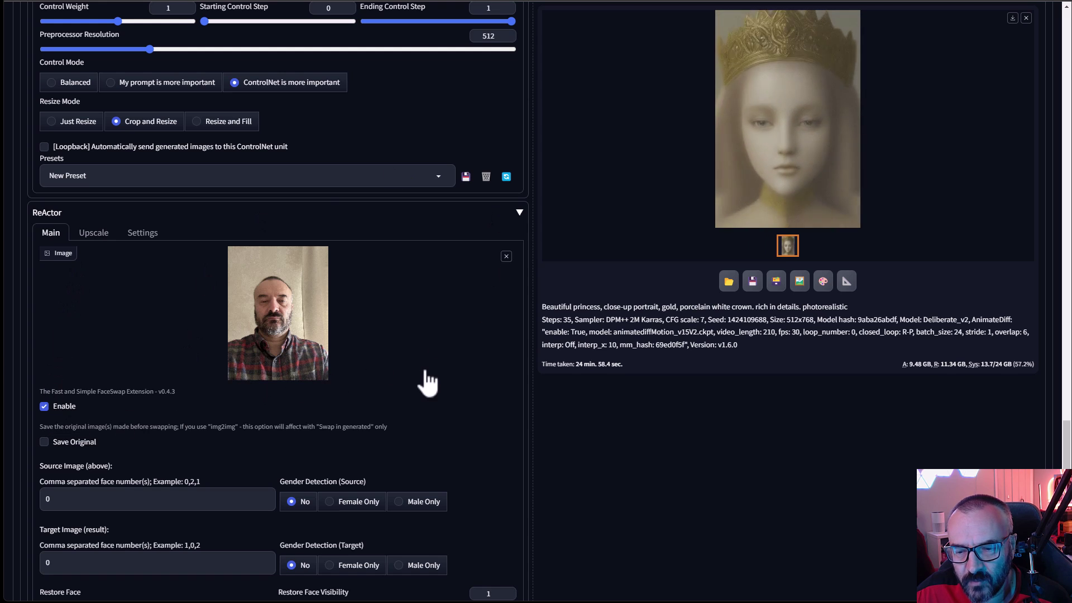
scroll(521, 384, "down", 2)
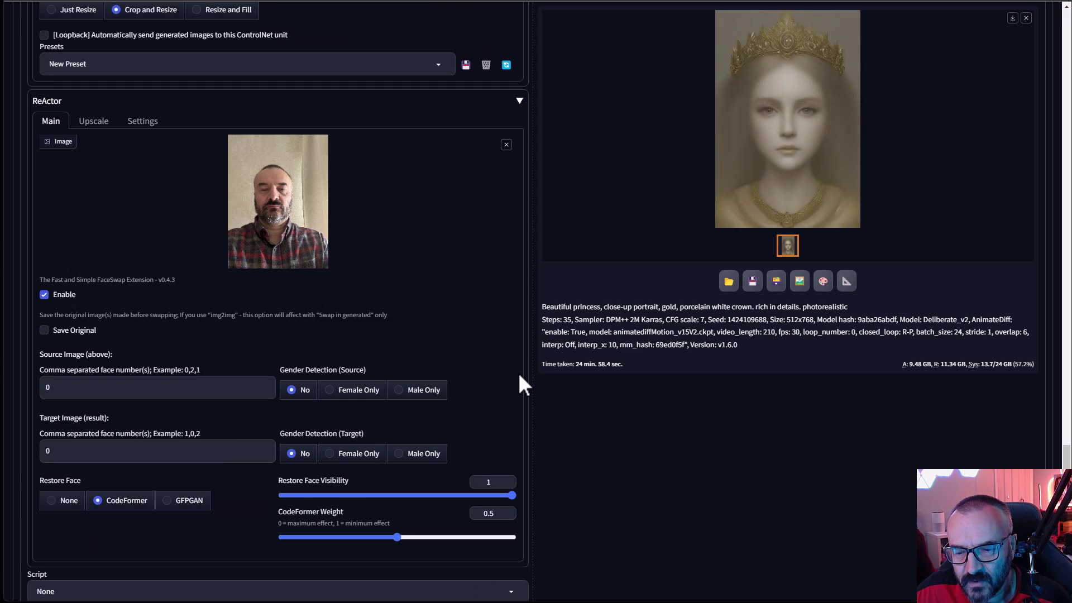
scroll(518, 373, "up", 20)
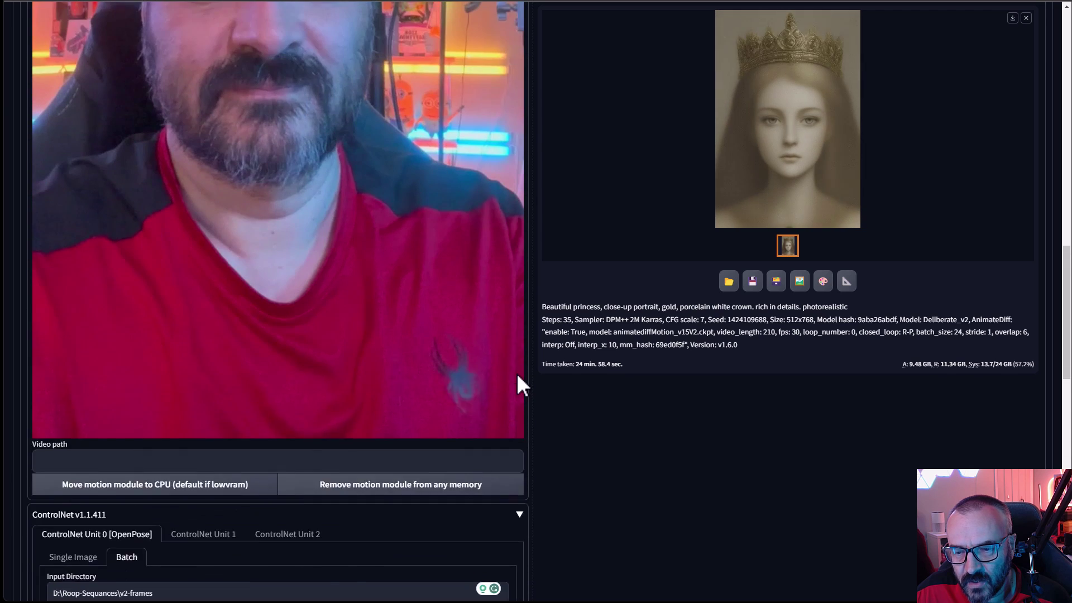
scroll(517, 373, "up", 9)
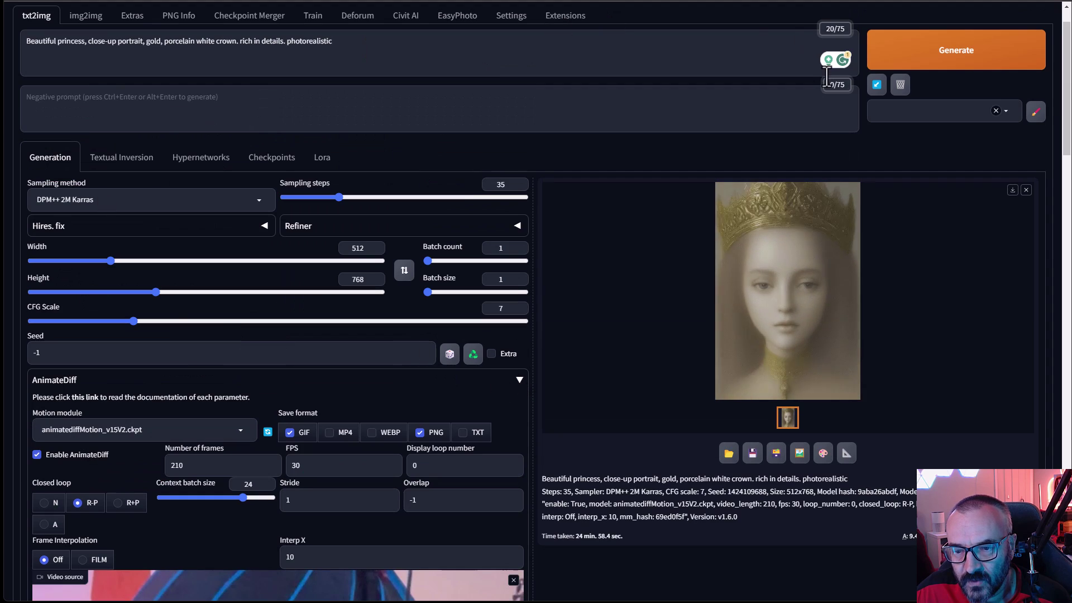
left_click(1007, 60)
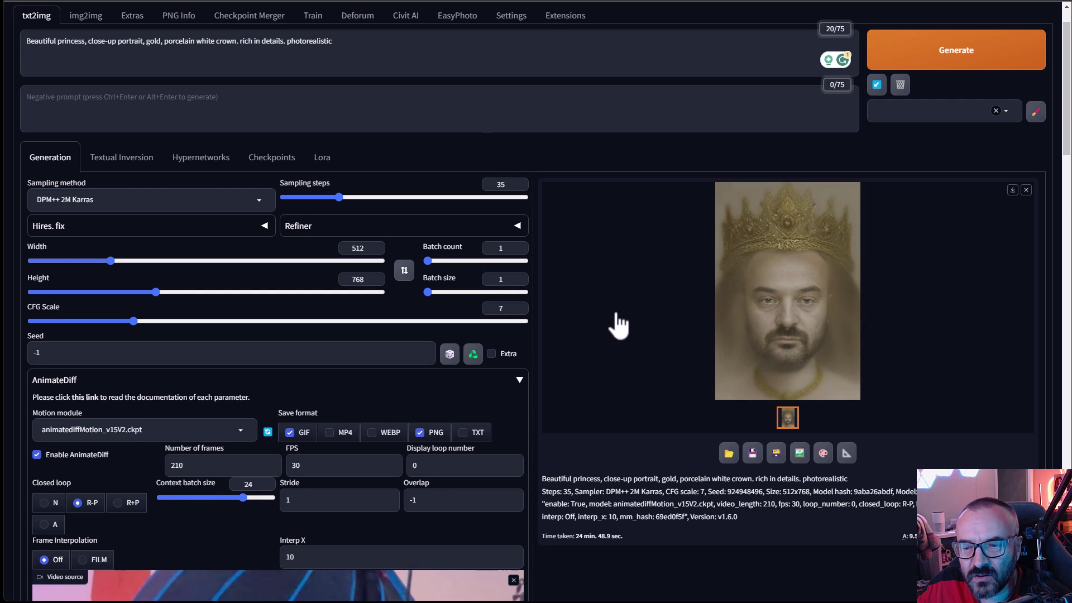
scroll(617, 324, "down", 4)
scroll(335, 221, "down", 6)
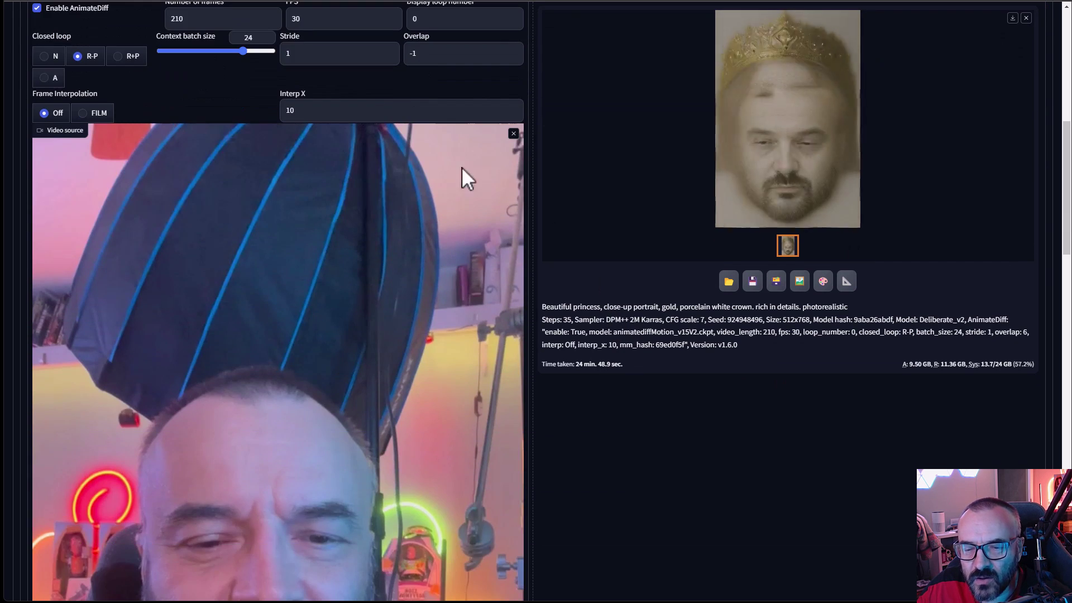
scroll(335, 224, "down", 11)
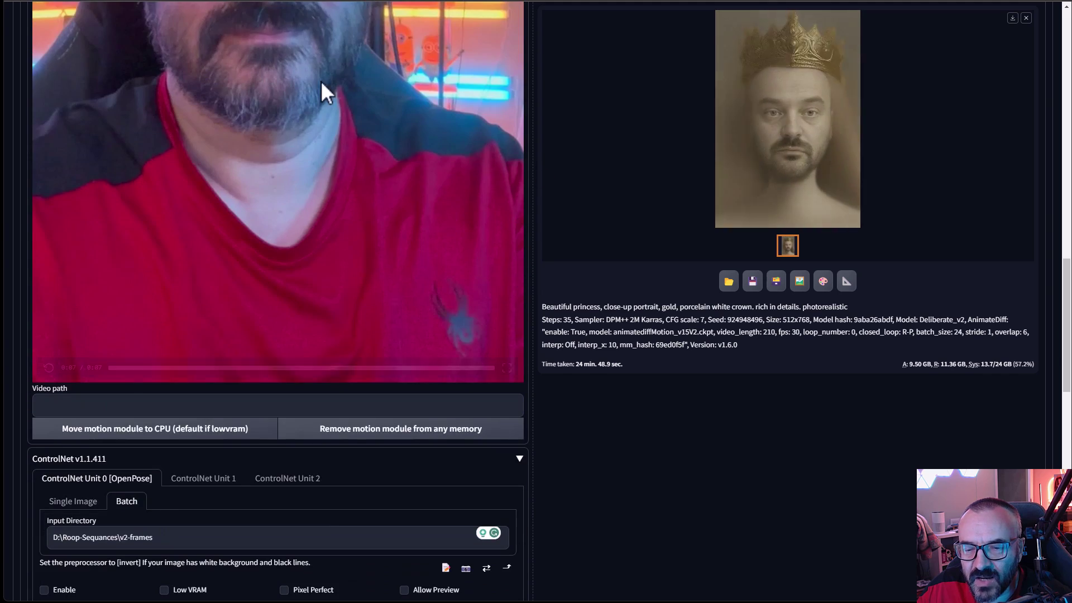
scroll(402, 371, "down", 10)
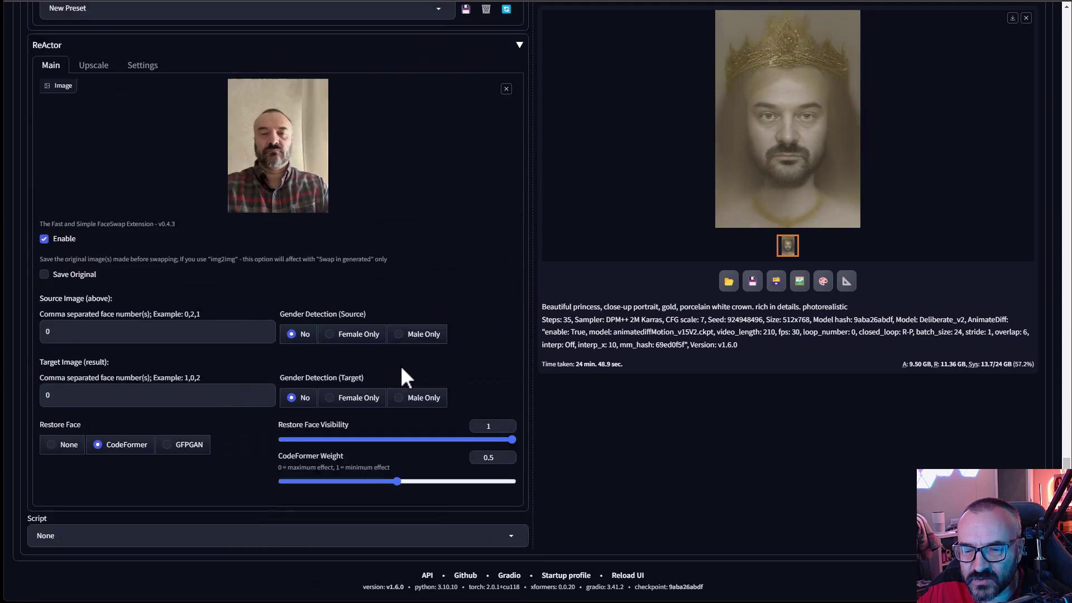
scroll(402, 371, "up", 17)
scroll(403, 379, "up", 10)
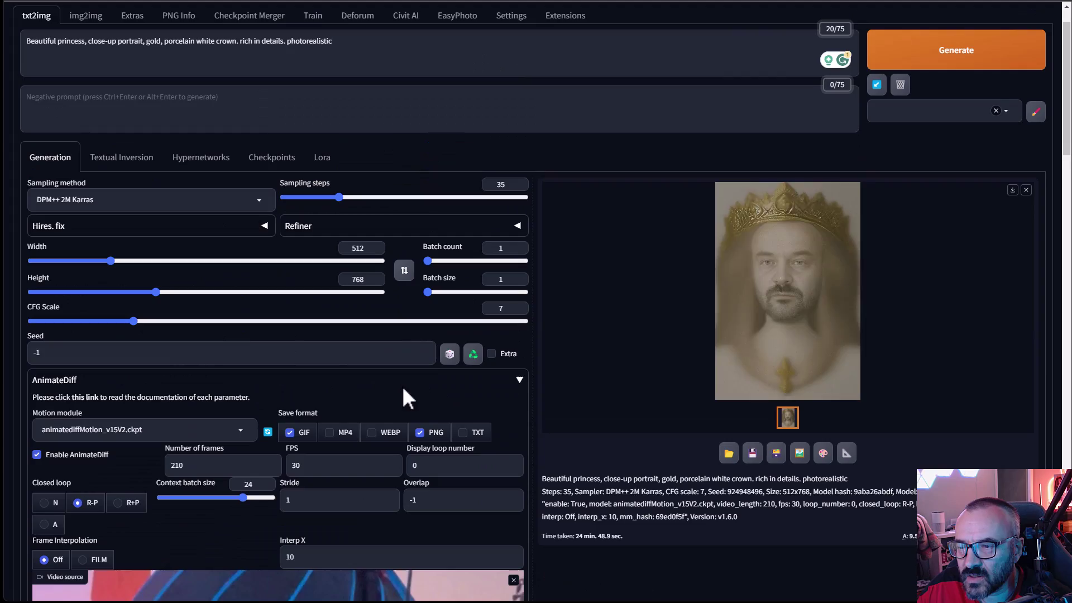